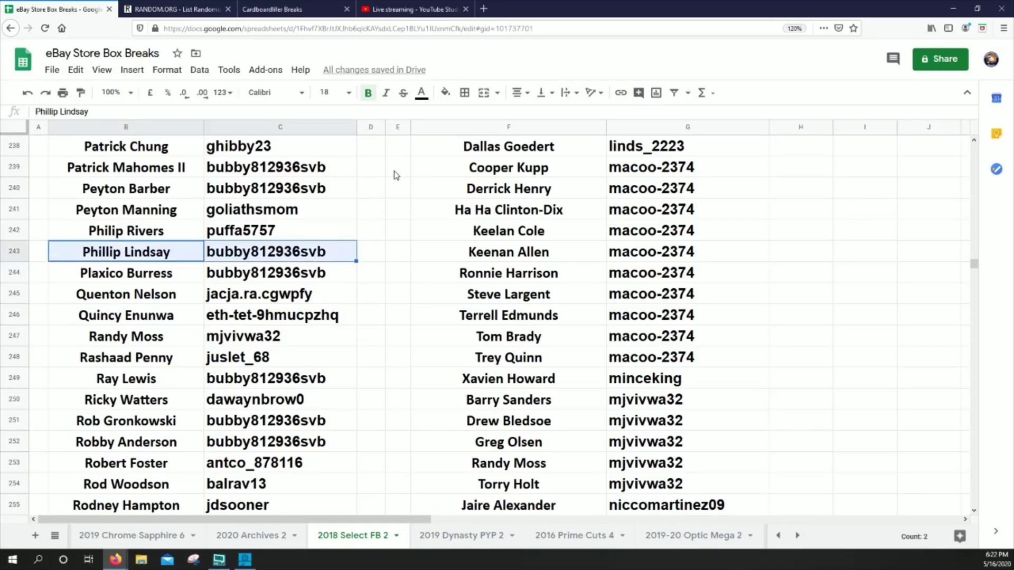
Step: Fill the Phillip Lindsay cells B243:C243 and the Jessie Bates cells B148:C148 with yellow
{"action": "left_click", "coordinate": [446, 93]}
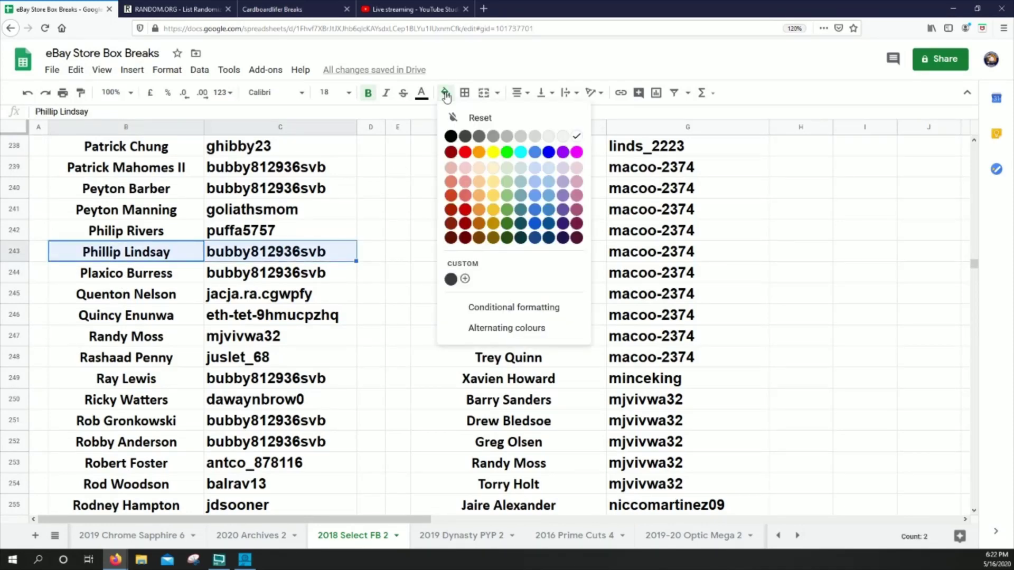
{"action": "left_click", "coordinate": [497, 158]}
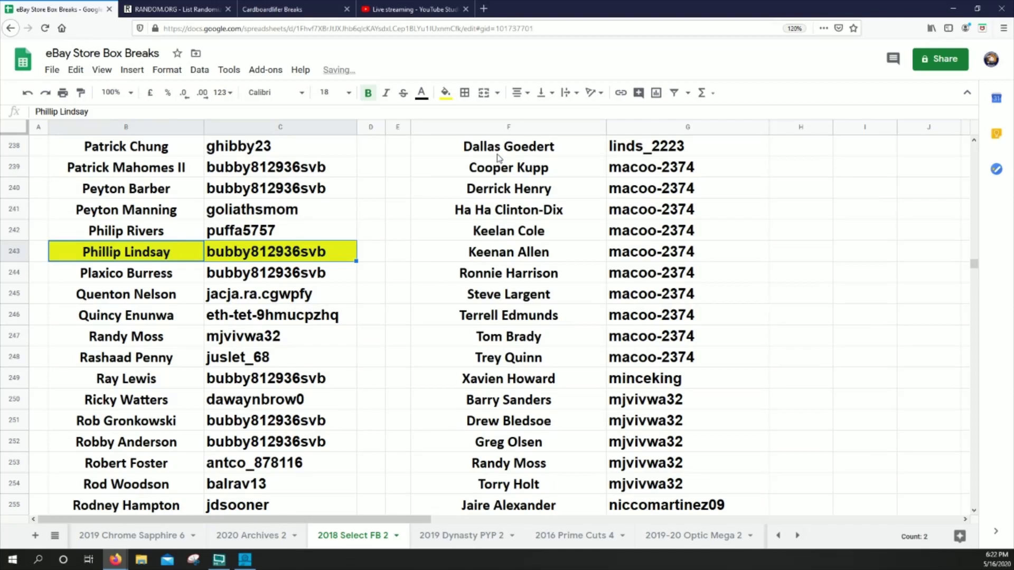
{"action": "scroll", "coordinate": [381, 222], "scroll_direction": "up", "scroll_amount": 12}
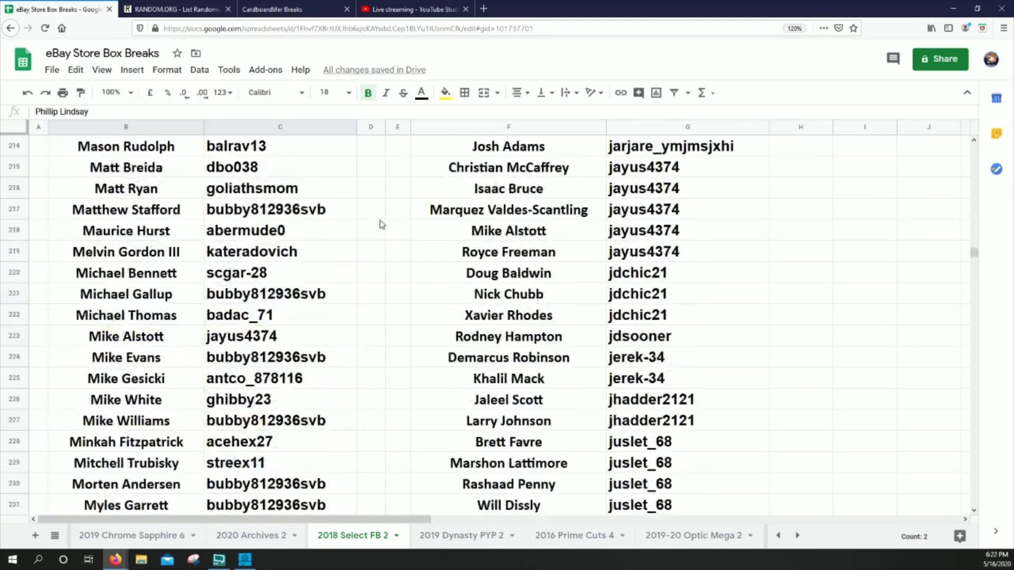
{"action": "scroll", "coordinate": [382, 223], "scroll_direction": "up", "scroll_amount": 18}
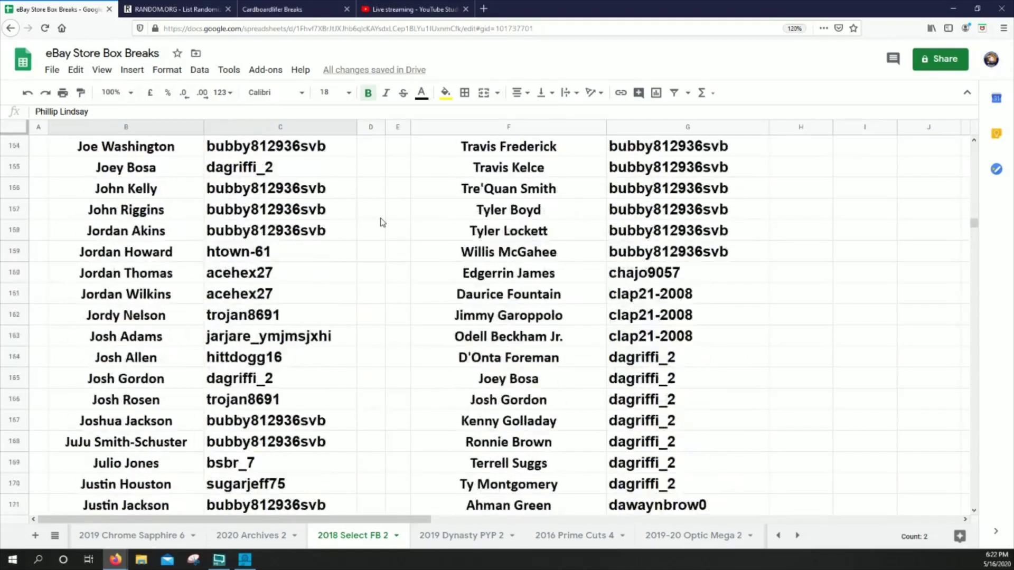
{"action": "scroll", "coordinate": [381, 223], "scroll_direction": "up", "scroll_amount": 1}
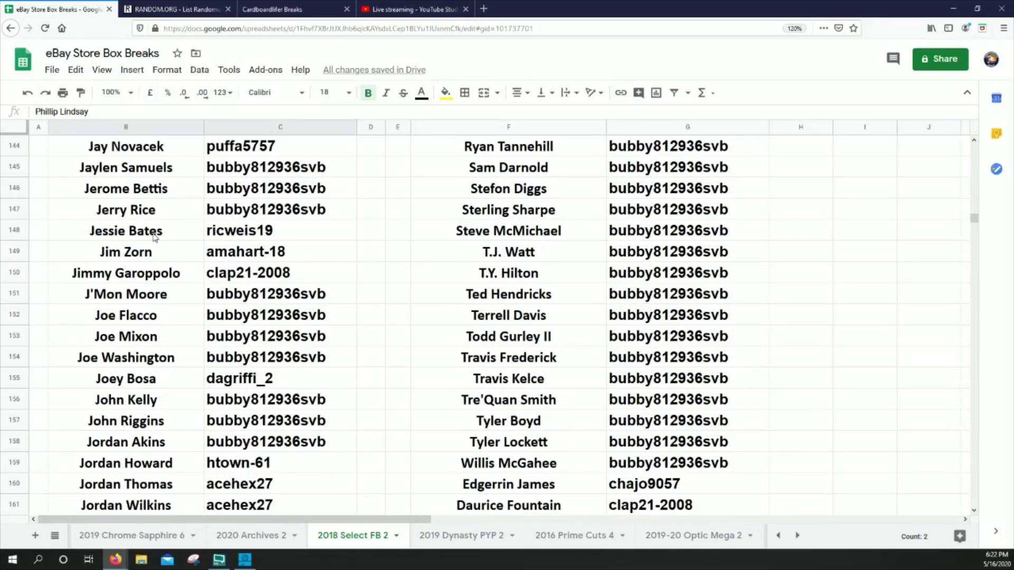
{"action": "left_click_drag", "start_coordinate": [155, 236], "coordinate": [238, 234]}
{"action": "left_click", "coordinate": [445, 92]}
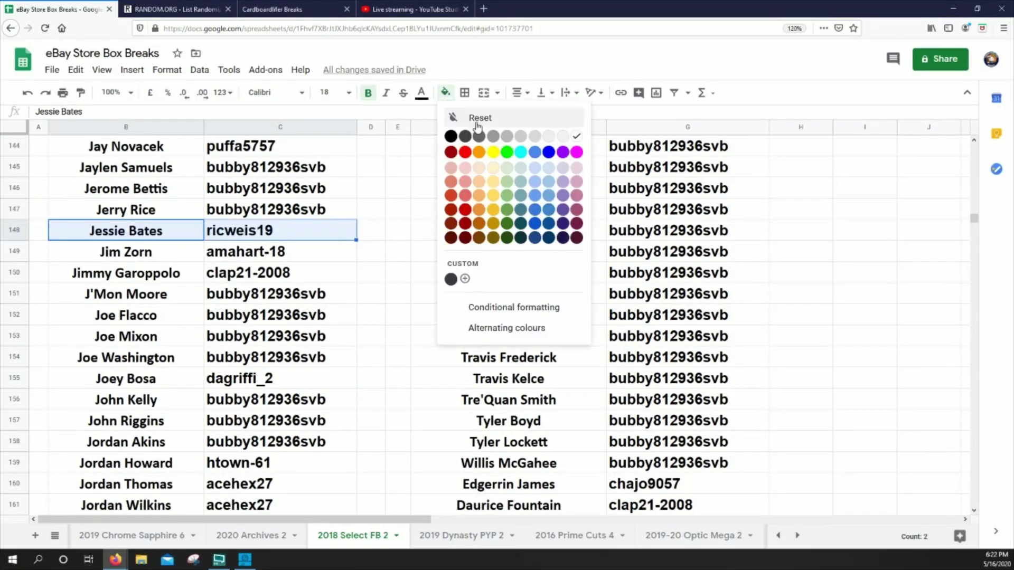
{"action": "left_click", "coordinate": [493, 152]}
Step: Highlight Darius Leonard and the adjacent username in row 72, columns B and C, with a yellow fill
{"action": "scroll", "coordinate": [444, 201], "scroll_direction": "up", "scroll_amount": 18}
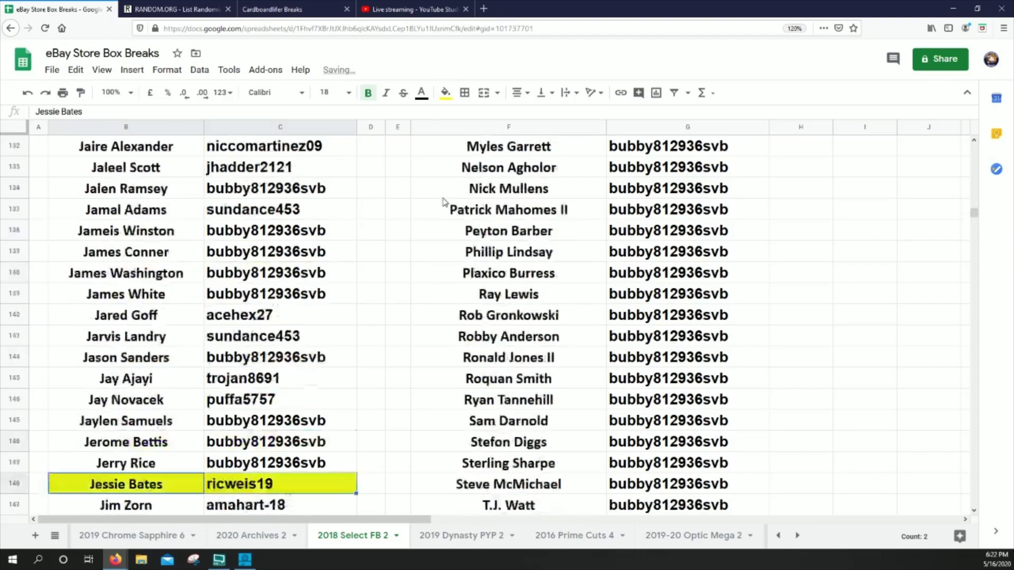
{"action": "scroll", "coordinate": [410, 231], "scroll_direction": "up", "scroll_amount": 7}
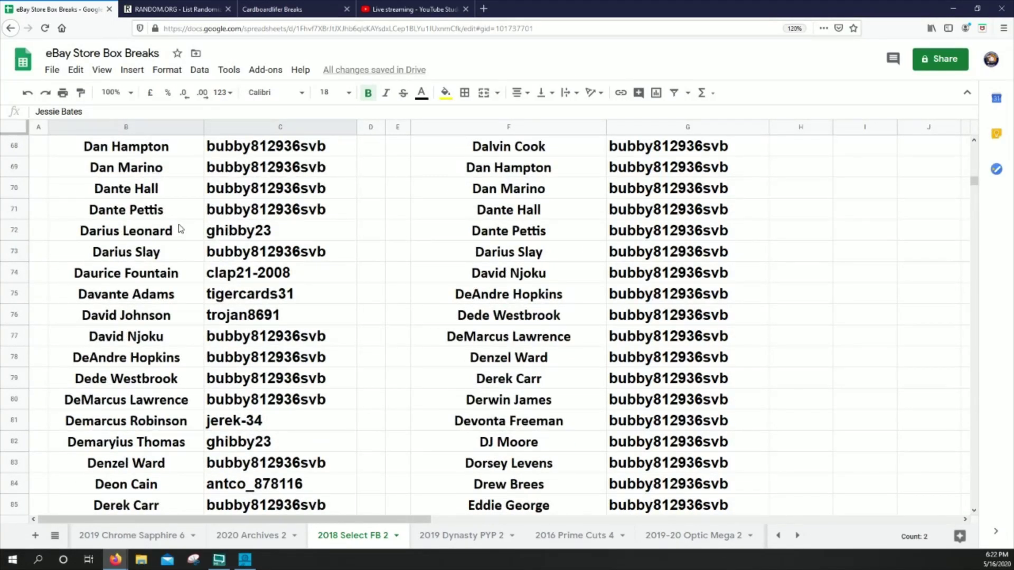
{"action": "left_click_drag", "start_coordinate": [162, 235], "coordinate": [276, 243]}
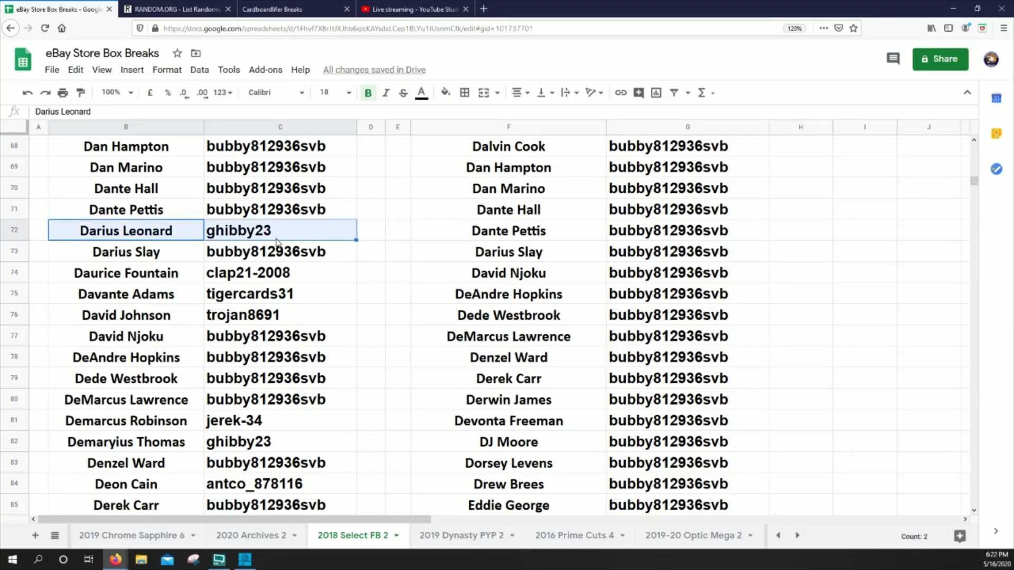
{"action": "left_click", "coordinate": [445, 93]}
{"action": "left_click", "coordinate": [492, 153]}
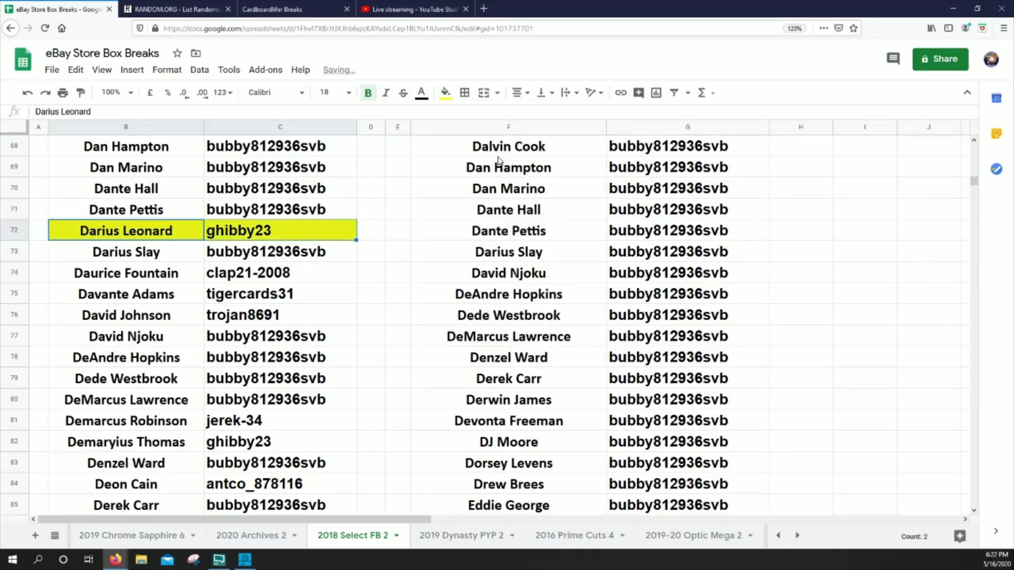
Step: Highlight Keke Coutee and the adjacent username in row 177, columns B and C, with a yellow fill
{"action": "scroll", "coordinate": [367, 301], "scroll_direction": "down", "scroll_amount": 4}
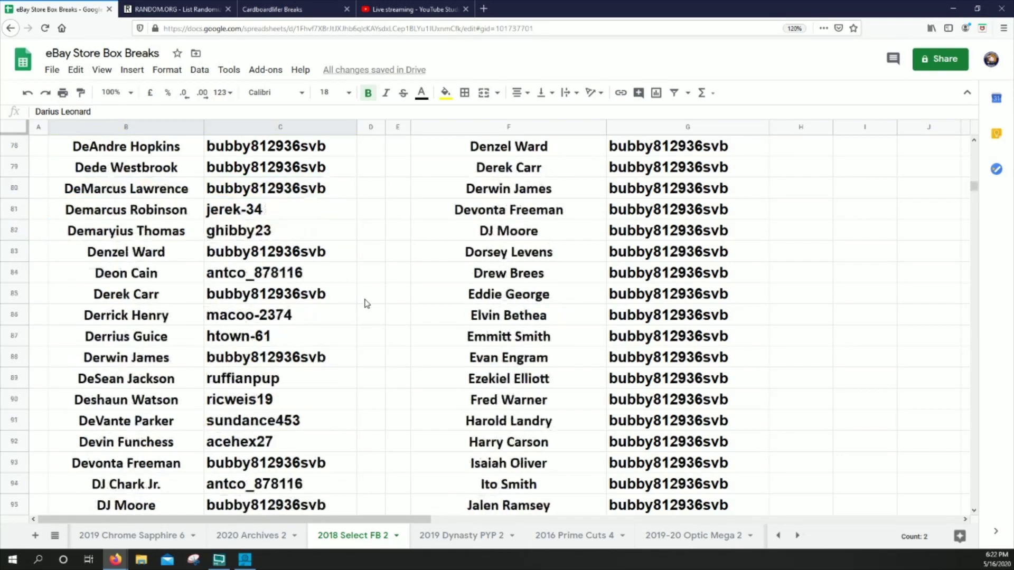
{"action": "scroll", "coordinate": [367, 304], "scroll_direction": "down", "scroll_amount": 20}
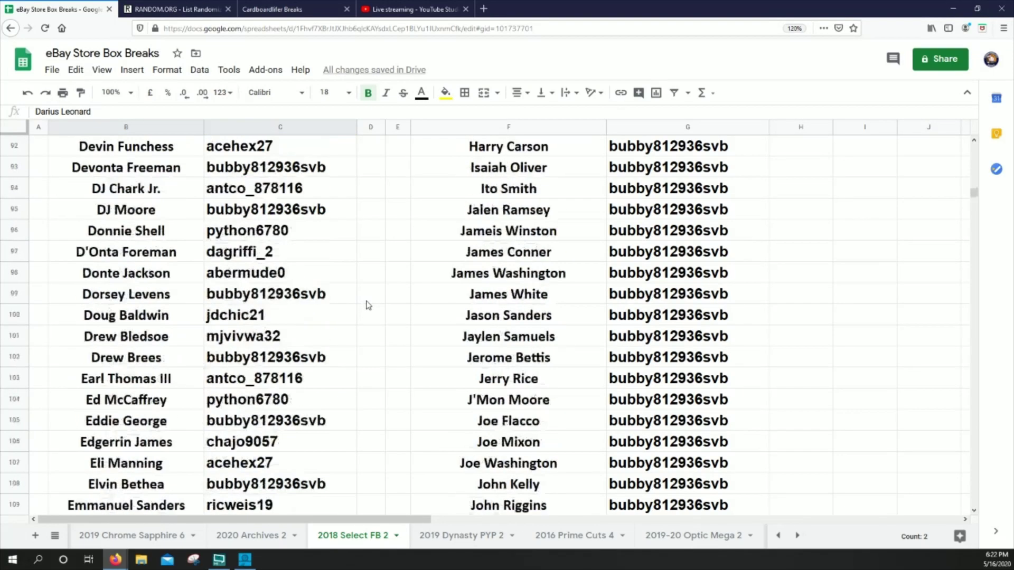
{"action": "scroll", "coordinate": [372, 298], "scroll_direction": "down", "scroll_amount": 7}
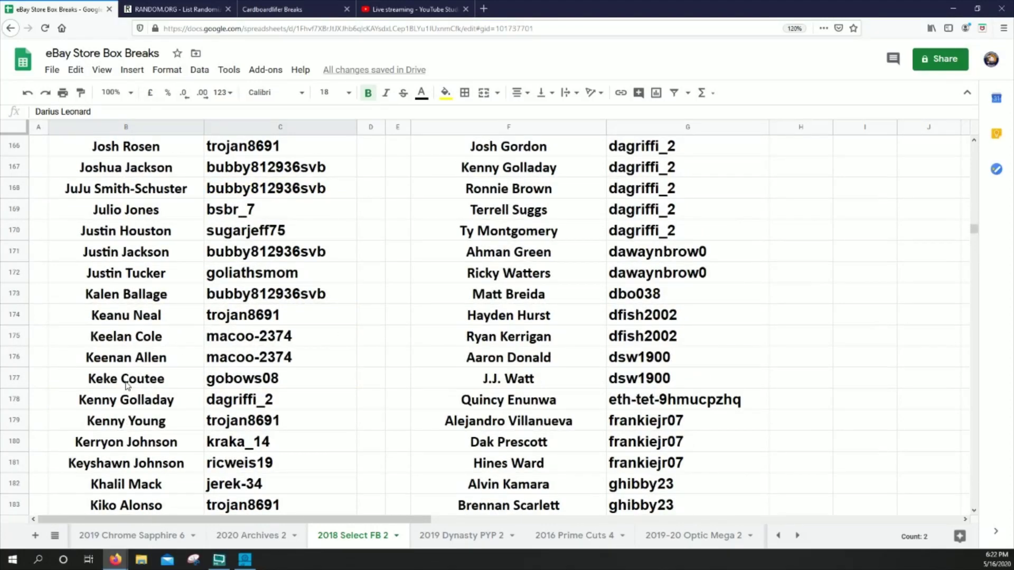
{"action": "left_click_drag", "start_coordinate": [125, 383], "coordinate": [232, 383]}
{"action": "left_click", "coordinate": [445, 92]}
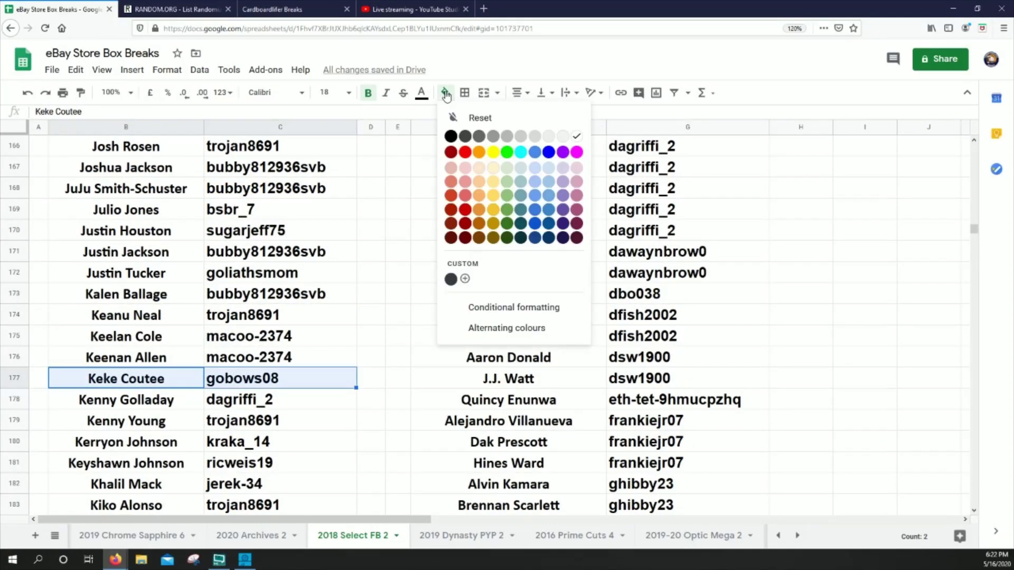
{"action": "left_click", "coordinate": [494, 156]}
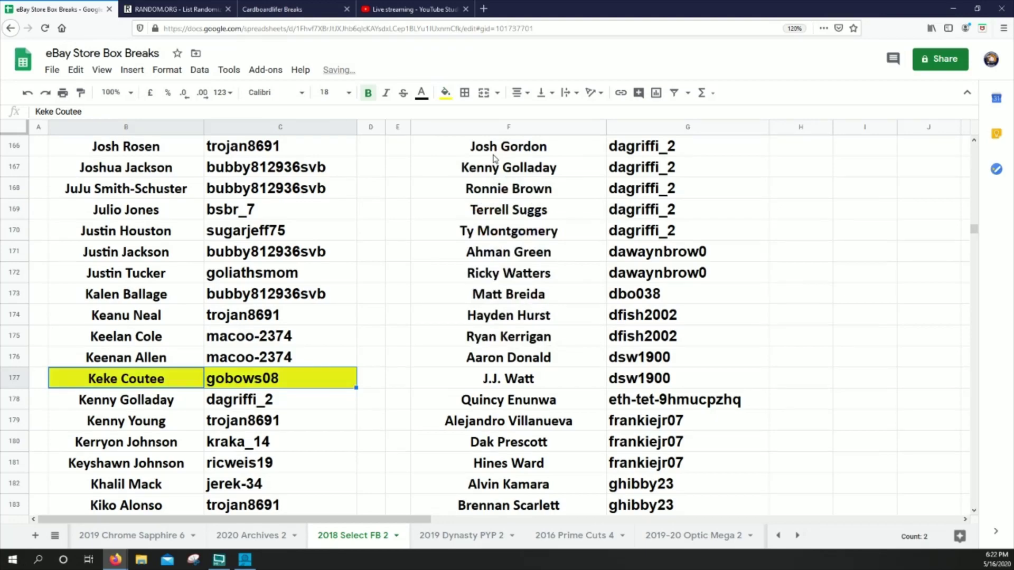
Step: Fill the Mike Gesicki cells B225:C225 and the Michael Gallup cells B221:C221 with yellow
{"action": "scroll", "coordinate": [243, 349], "scroll_direction": "down", "scroll_amount": 15}
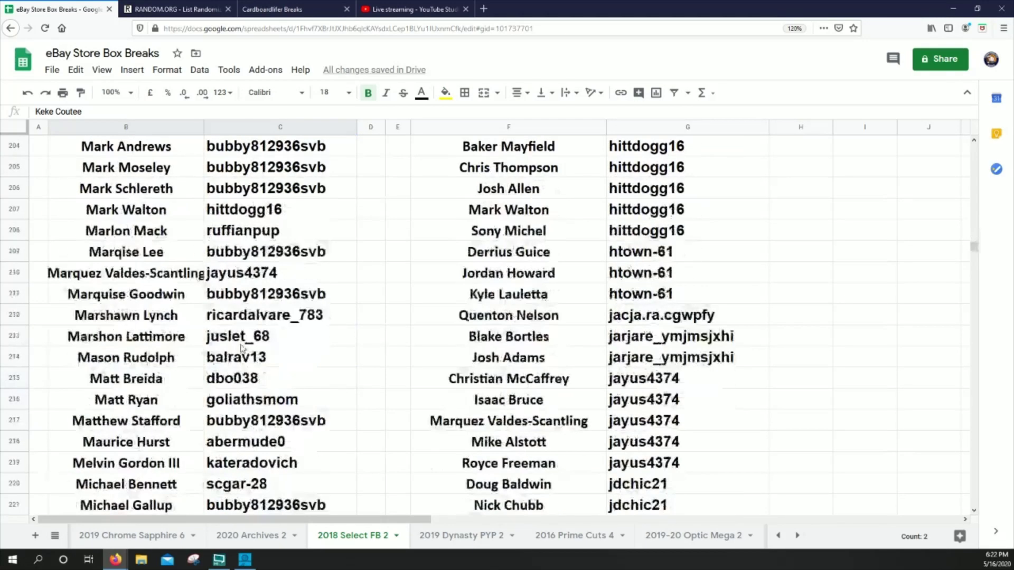
{"action": "left_click_drag", "start_coordinate": [161, 426], "coordinate": [296, 423]}
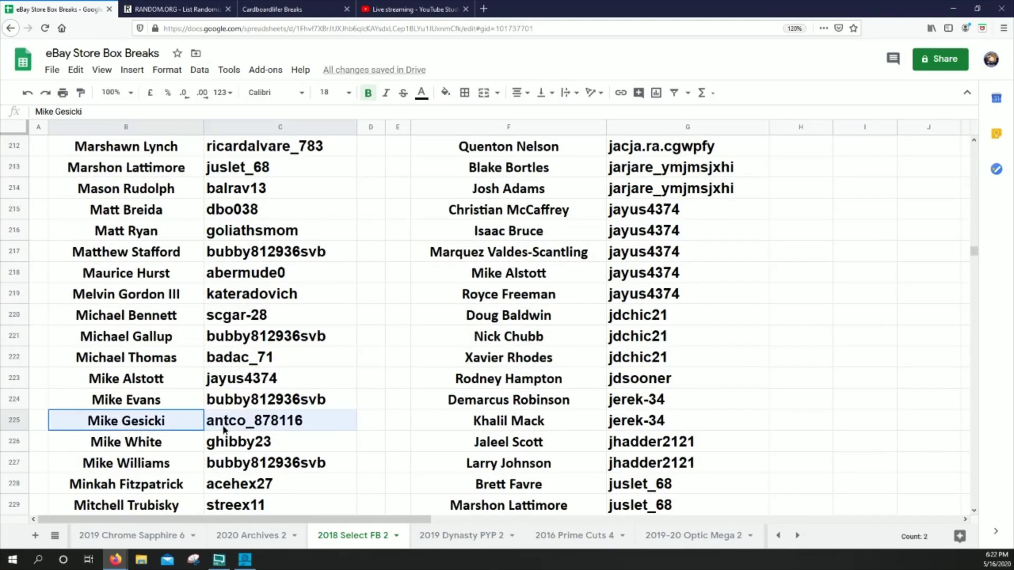
{"action": "left_click", "coordinate": [445, 92]}
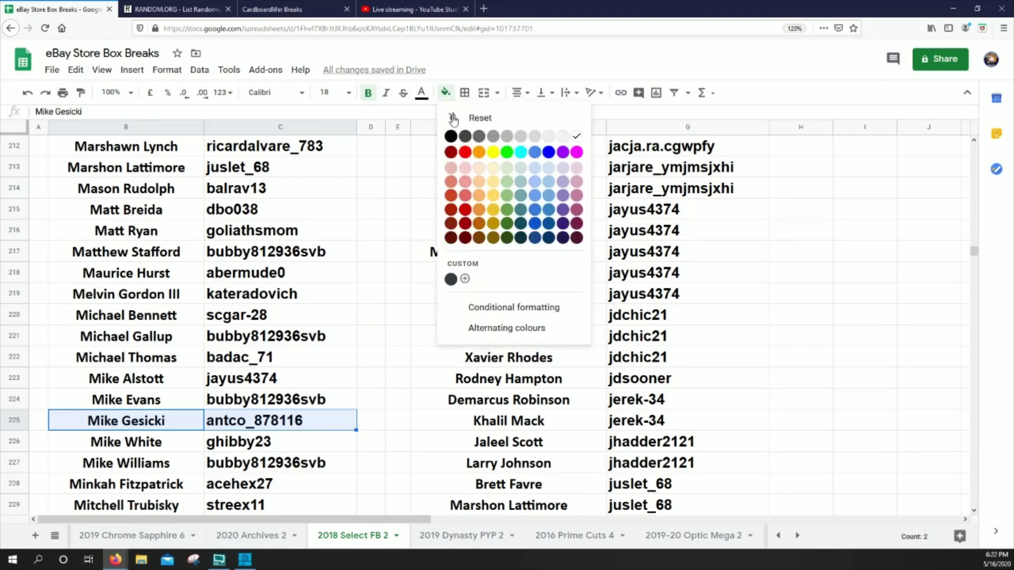
{"action": "left_click", "coordinate": [492, 153]}
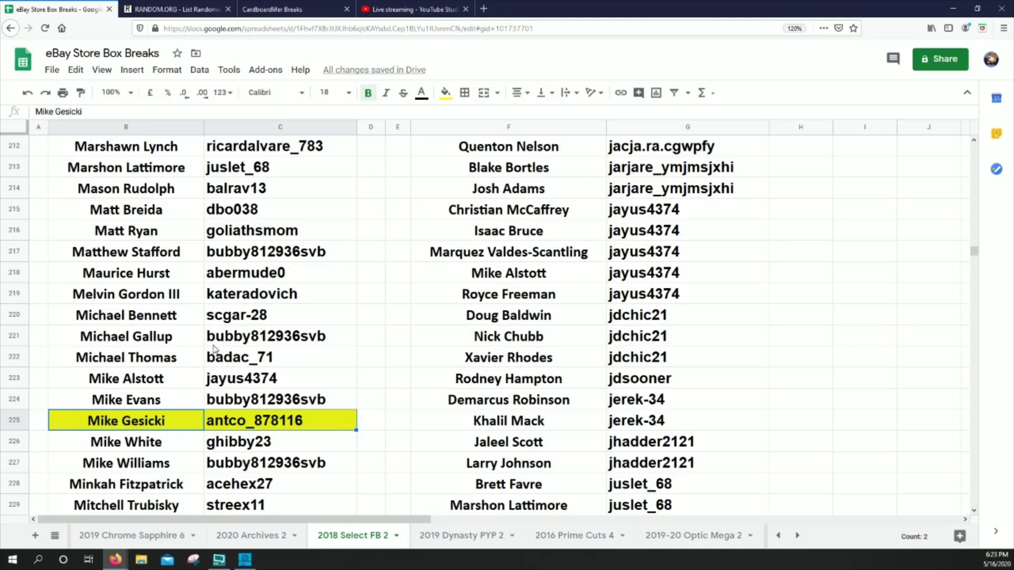
{"action": "left_click_drag", "start_coordinate": [169, 338], "coordinate": [268, 330]}
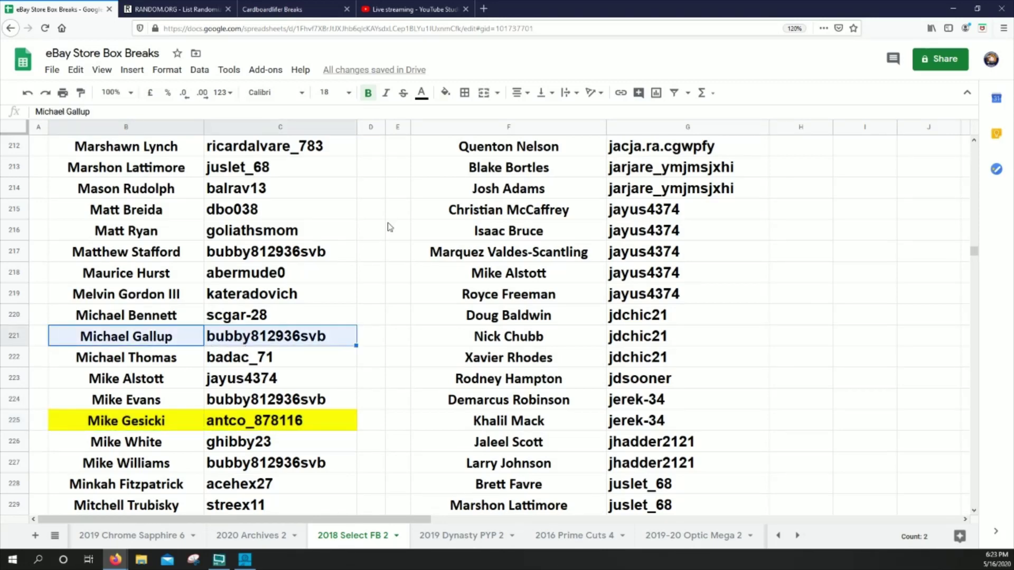
{"action": "left_click", "coordinate": [446, 93]}
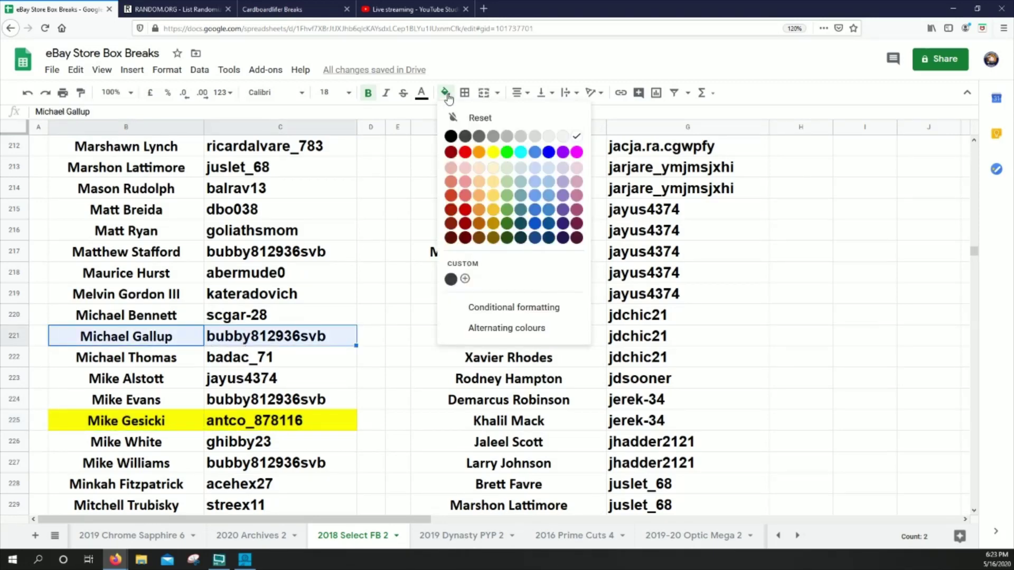
{"action": "left_click", "coordinate": [493, 153]}
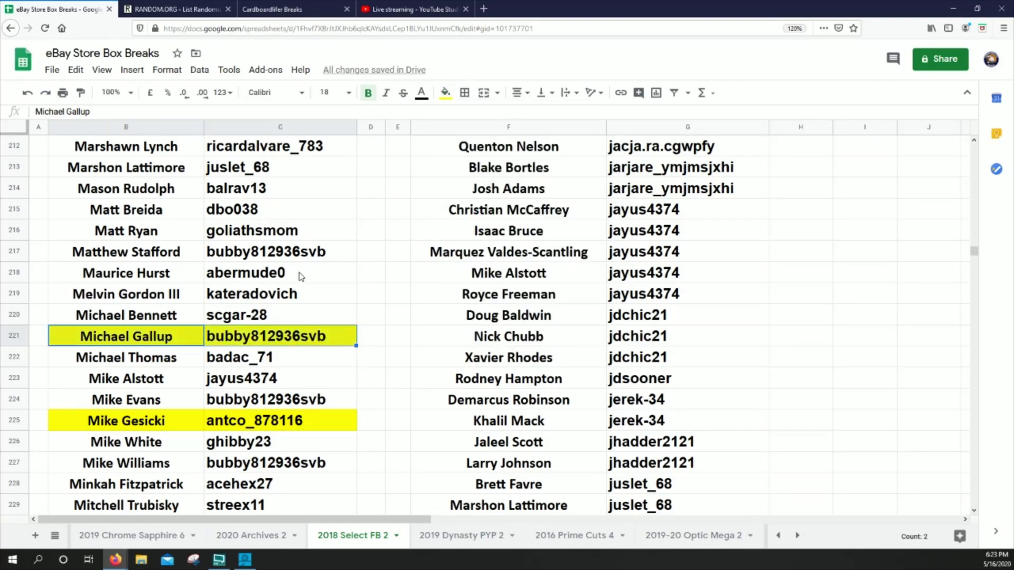
Step: Highlight Nick Chubb and the adjacent username in row 233, columns B and C, with a yellow fill
{"action": "scroll", "coordinate": [254, 317], "scroll_direction": "down", "scroll_amount": 4}
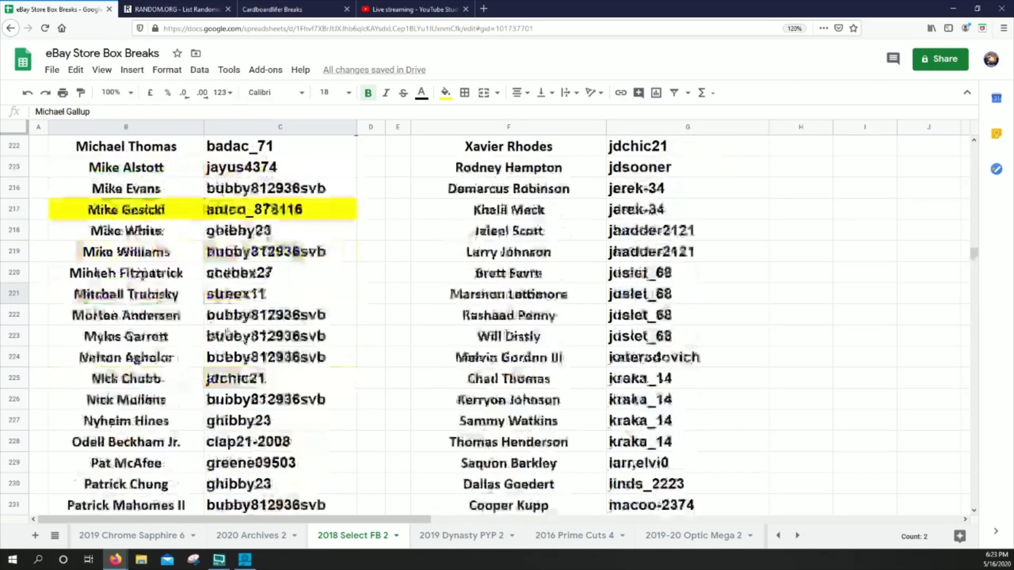
{"action": "left_click_drag", "start_coordinate": [170, 339], "coordinate": [243, 338]}
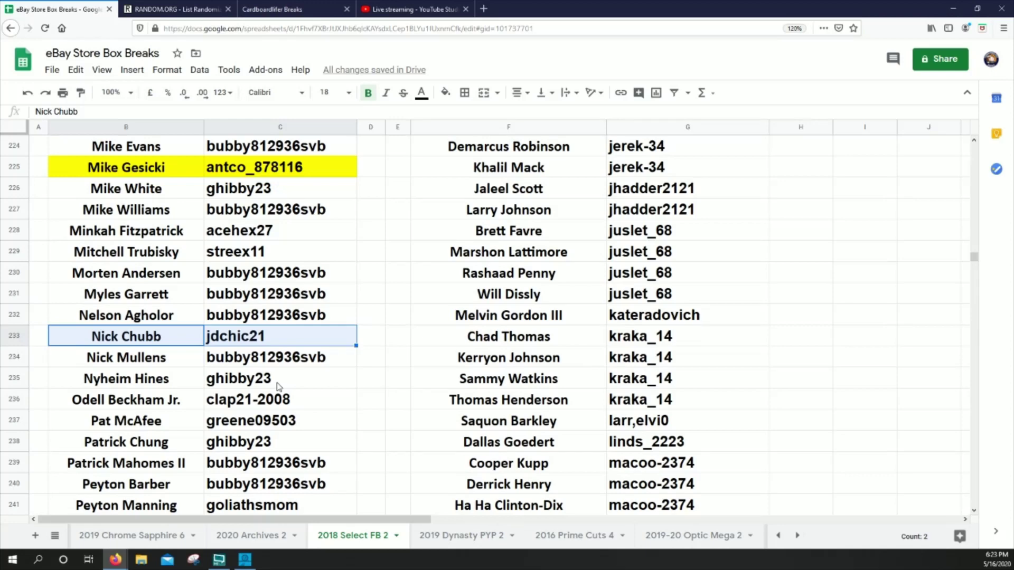
{"action": "left_click", "coordinate": [445, 93]}
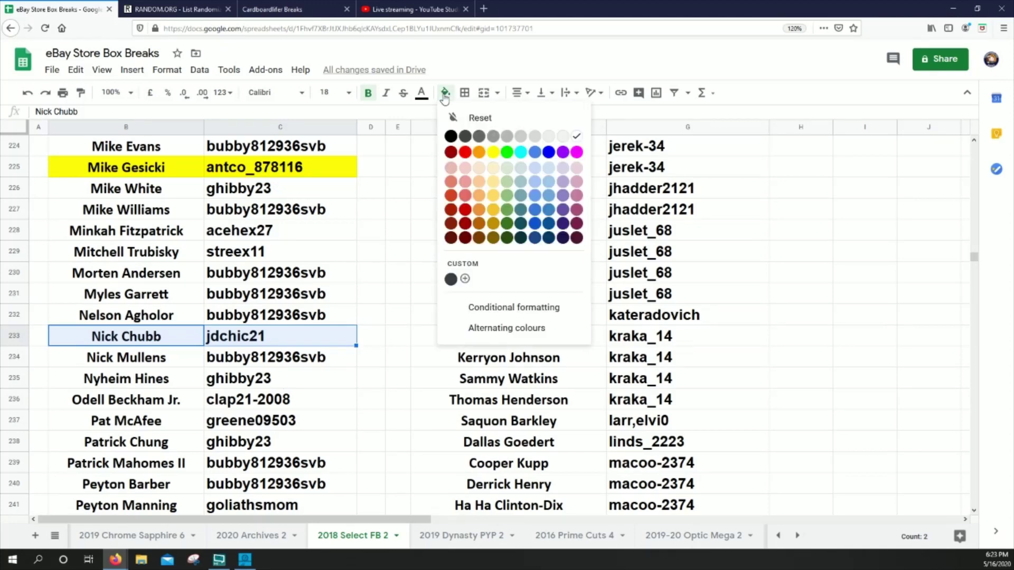
{"action": "left_click", "coordinate": [495, 155]}
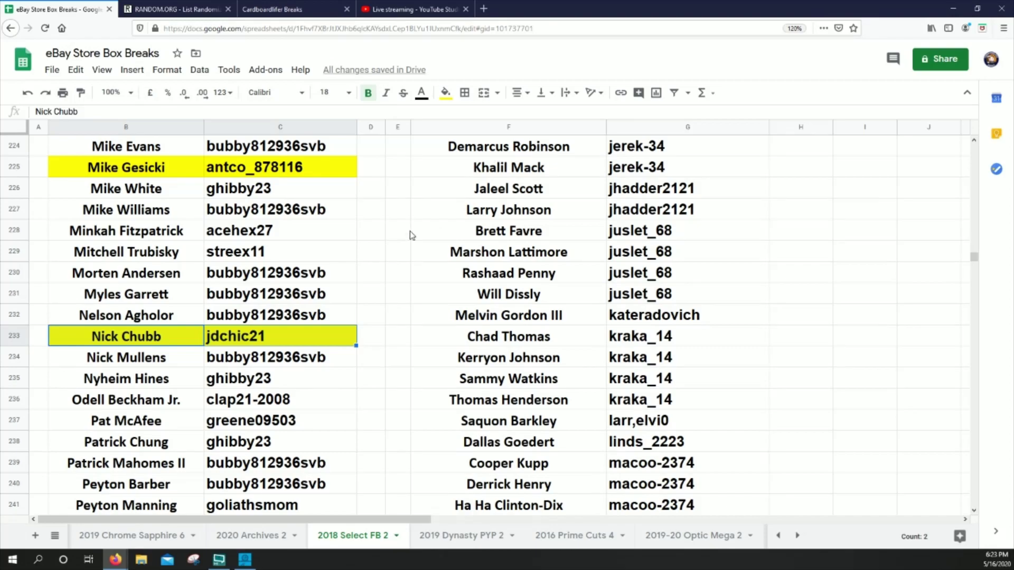
Step: Highlight Courtland Sutton and the adjacent username in row 62, columns B and C, with a yellow fill
{"action": "scroll", "coordinate": [391, 237], "scroll_direction": "up", "scroll_amount": 20}
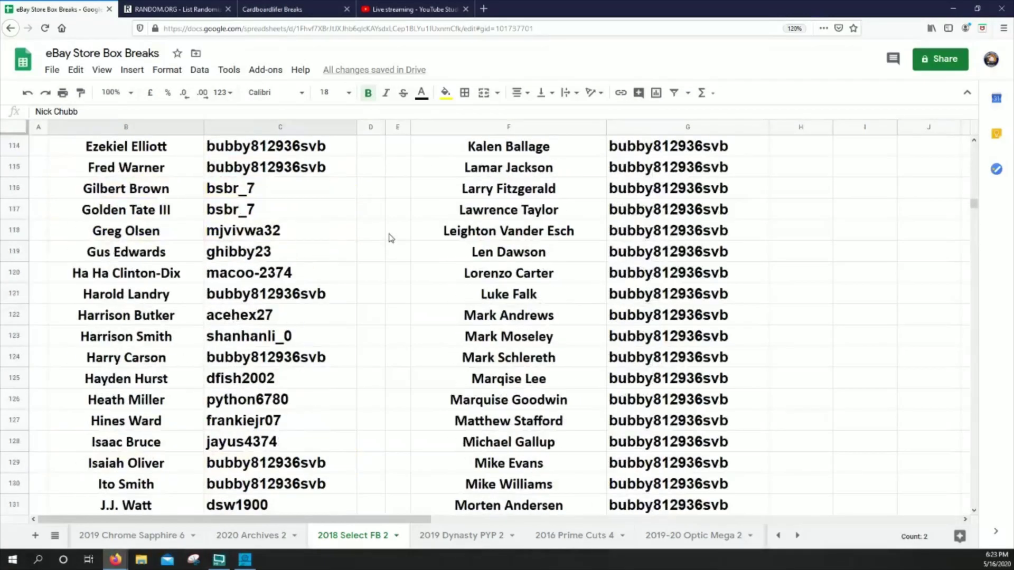
{"action": "scroll", "coordinate": [391, 238], "scroll_direction": "up", "scroll_amount": 20}
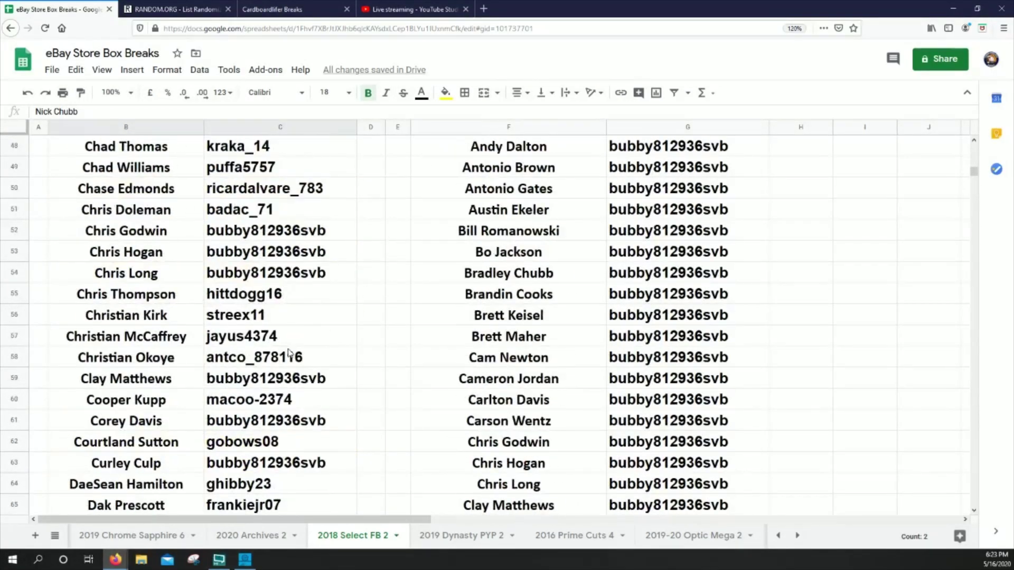
{"action": "scroll", "coordinate": [289, 353], "scroll_direction": "down", "scroll_amount": 2}
{"action": "left_click_drag", "start_coordinate": [174, 351], "coordinate": [243, 357]}
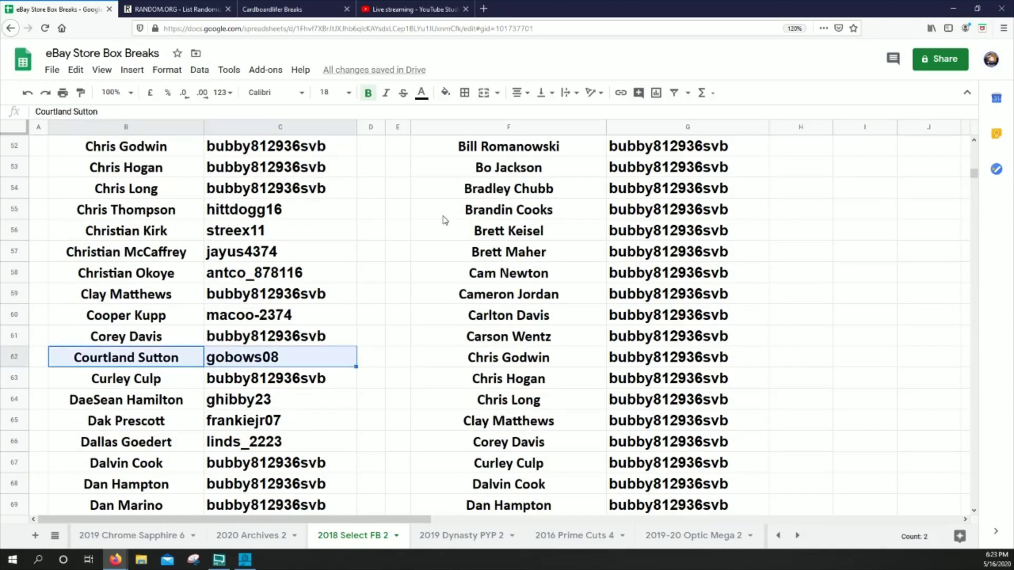
{"action": "left_click", "coordinate": [445, 94]}
{"action": "left_click", "coordinate": [506, 152]}
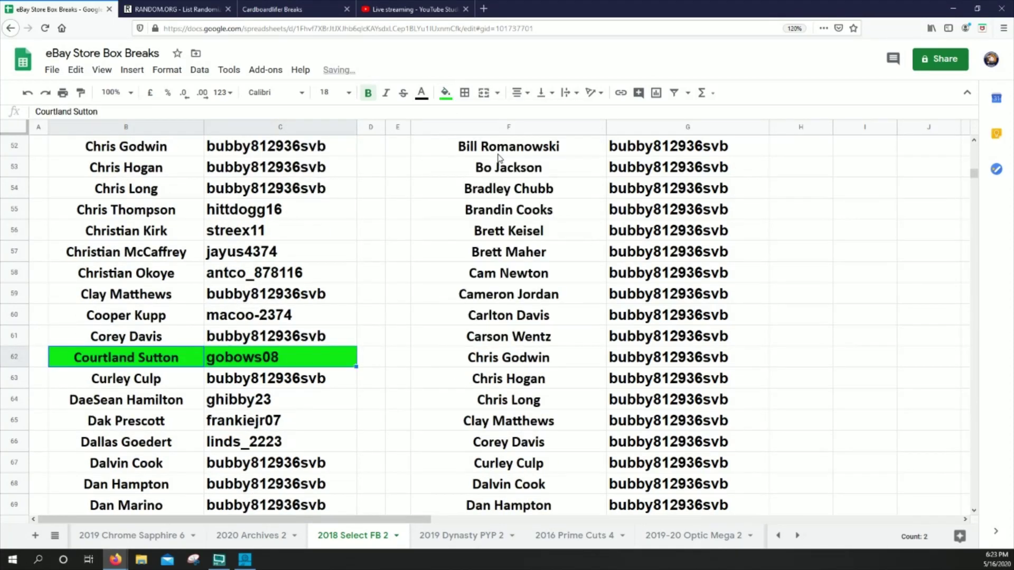
{"action": "left_click", "coordinate": [441, 100]}
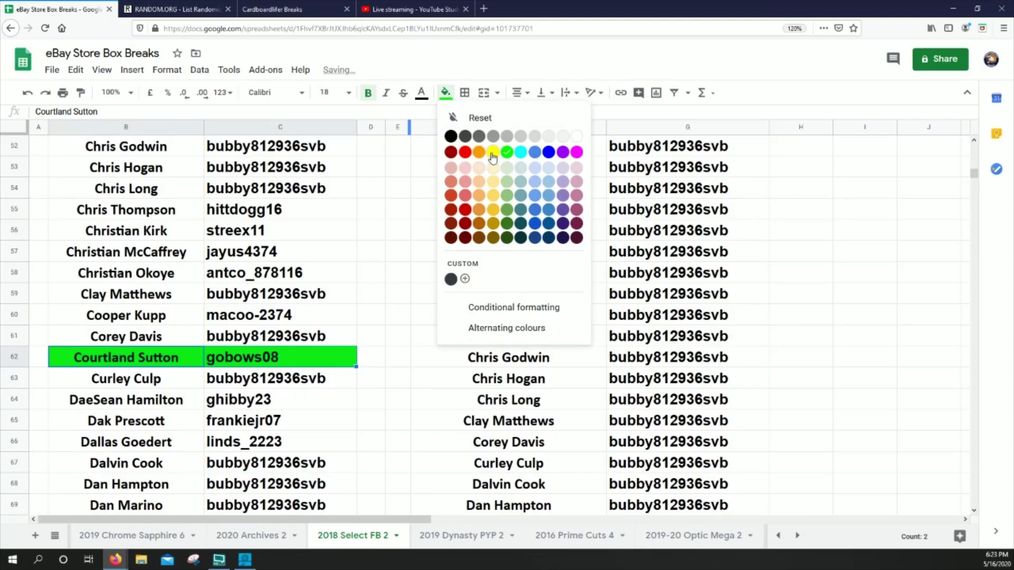
{"action": "left_click", "coordinate": [491, 157]}
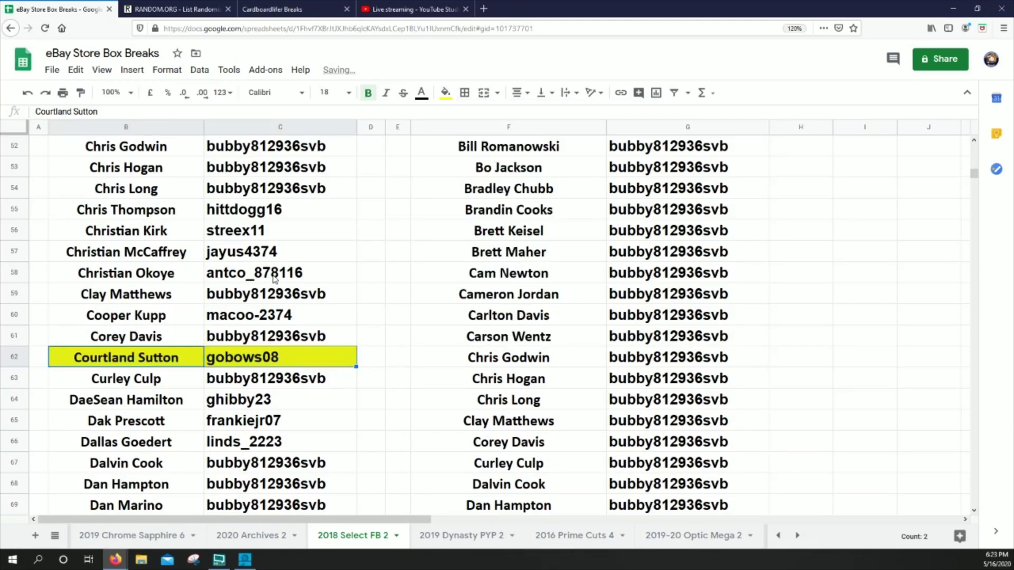
Step: Highlight Brennan Scarlett and the adjacent username in row 35, columns B and C, with a yellow fill
{"action": "scroll", "coordinate": [274, 280], "scroll_direction": "up", "scroll_amount": 10}
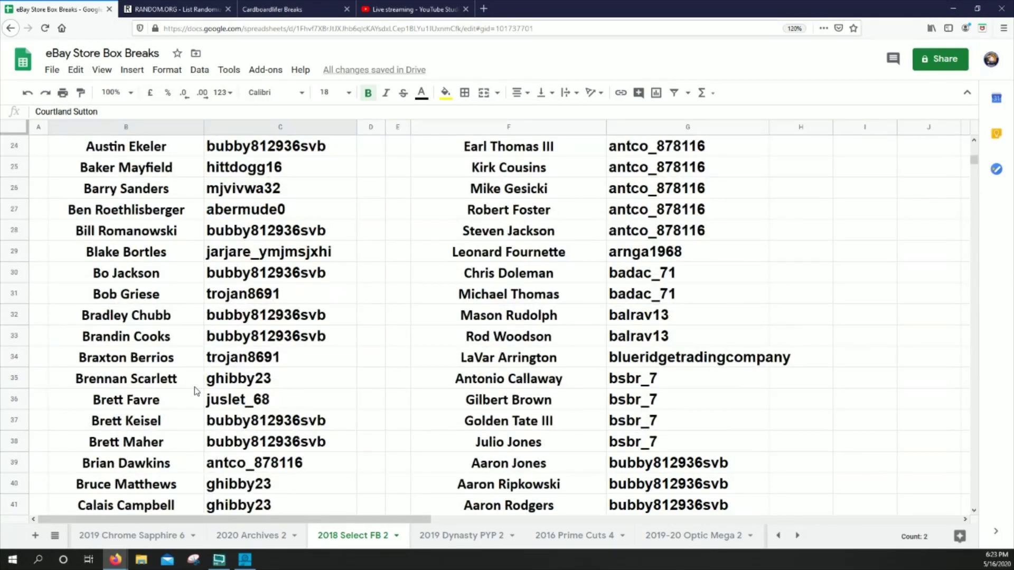
{"action": "left_click_drag", "start_coordinate": [158, 377], "coordinate": [248, 377]}
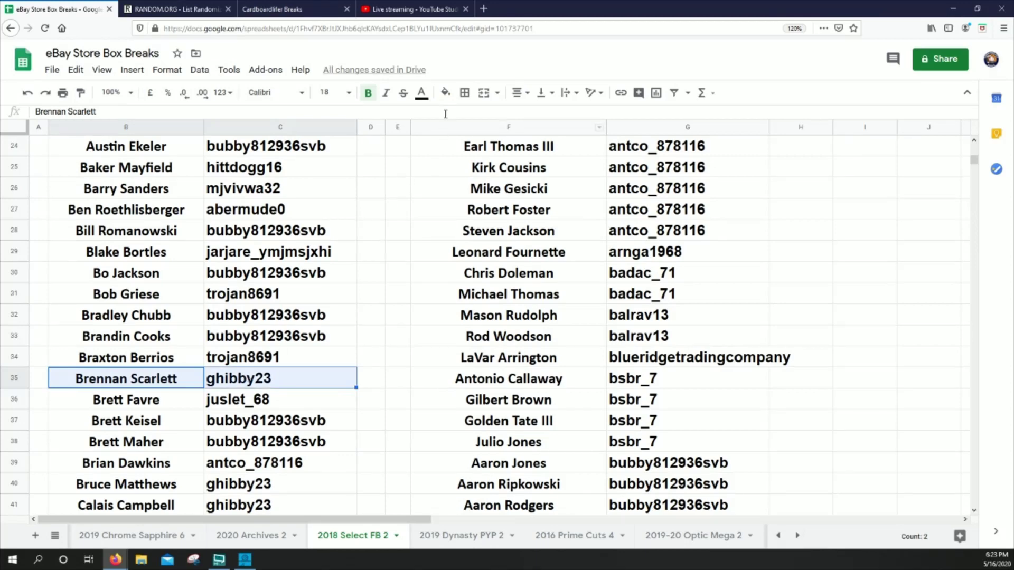
{"action": "left_click", "coordinate": [445, 94]}
{"action": "left_click", "coordinate": [493, 154]}
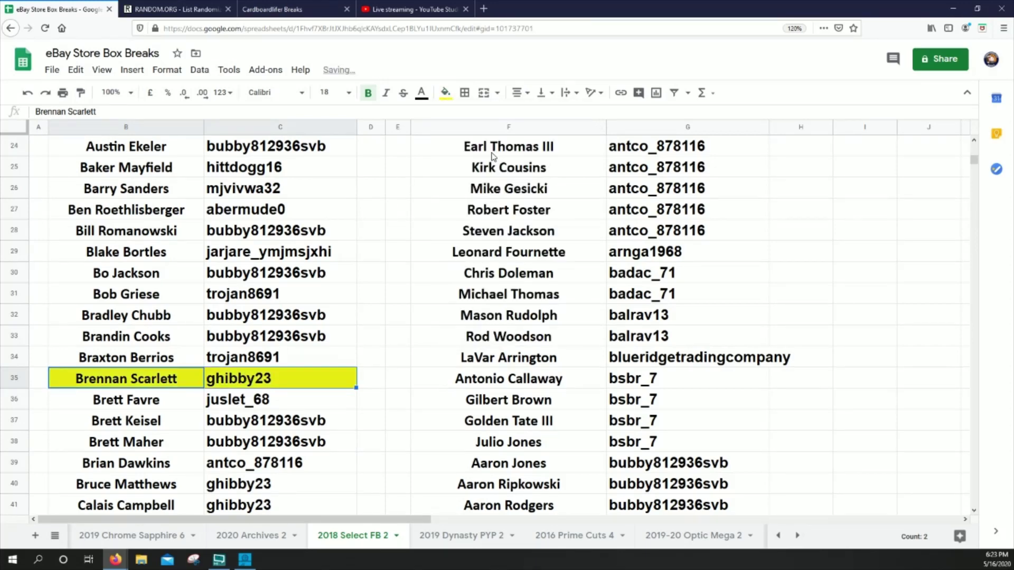
Step: Highlight Sam Darnold and the adjacent username in row 265, columns B and C, with a yellow fill
{"action": "left_click_drag", "start_coordinate": [974, 160], "coordinate": [946, 280]}
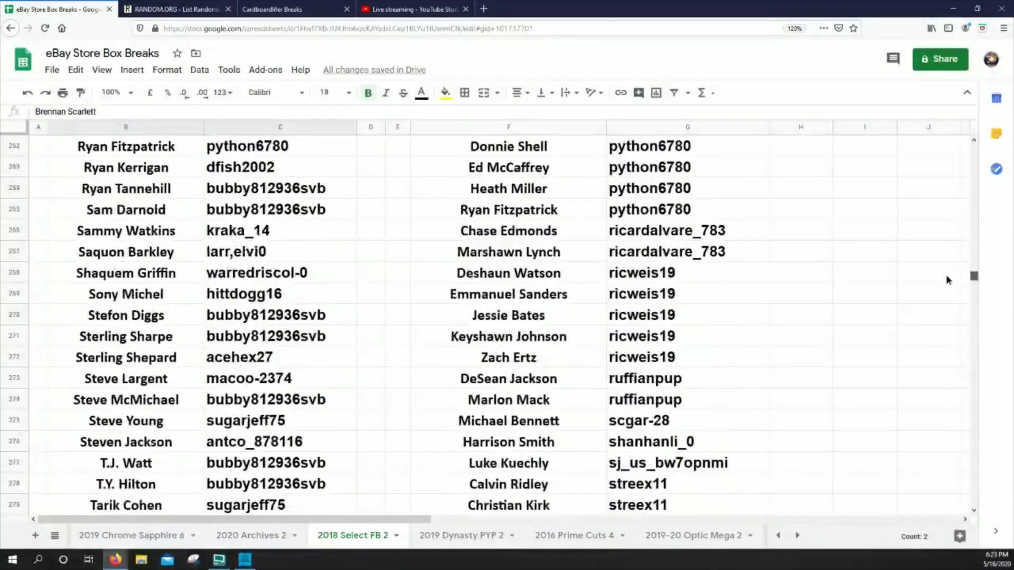
{"action": "scroll", "coordinate": [203, 289], "scroll_direction": "up", "scroll_amount": 1}
{"action": "left_click", "coordinate": [163, 234]}
{"action": "left_click_drag", "start_coordinate": [163, 234], "coordinate": [222, 235]}
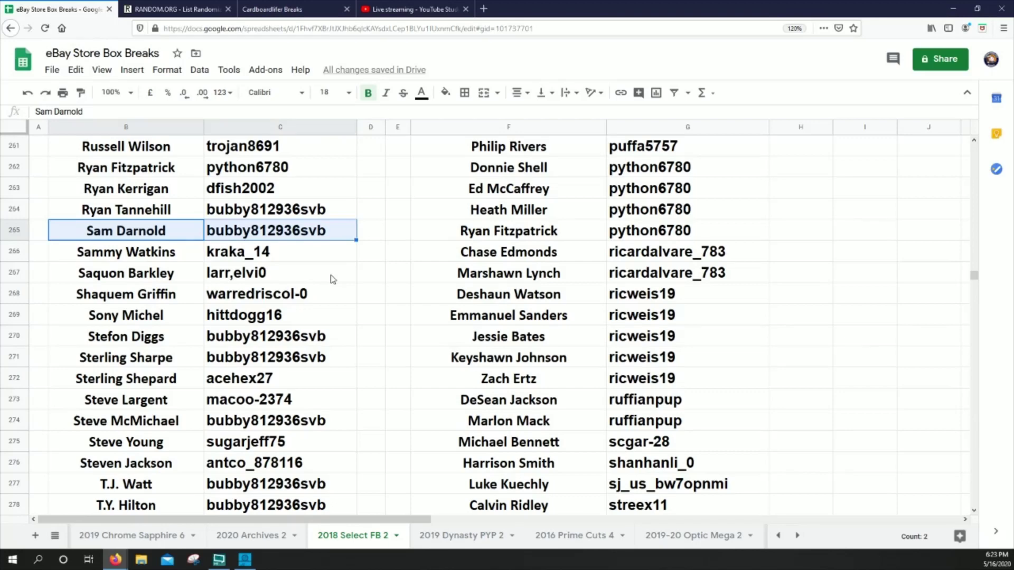
{"action": "left_click", "coordinate": [445, 93]}
{"action": "left_click", "coordinate": [489, 151]}
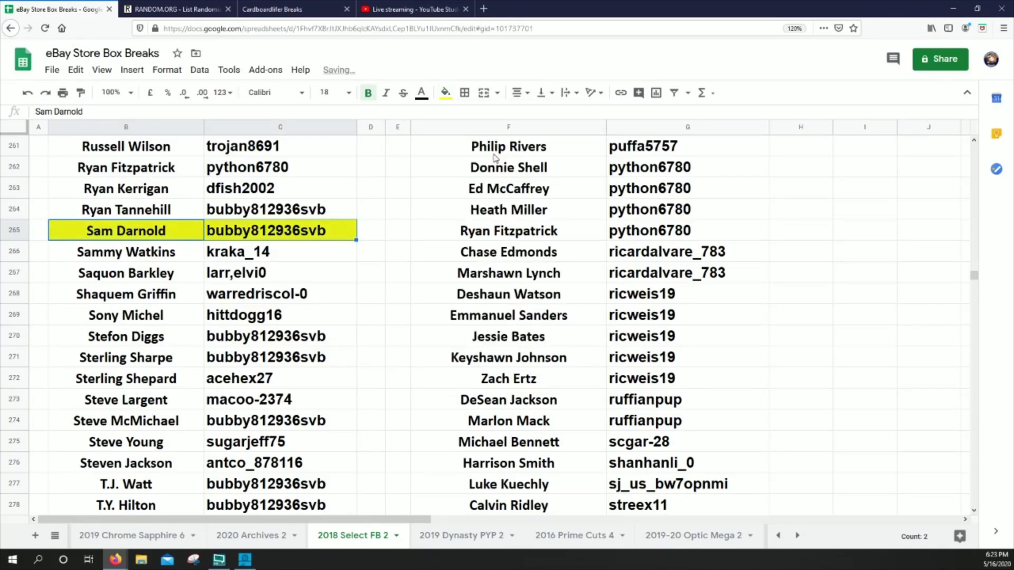
Step: Highlight Chase Edmonds and the adjacent username in row 50, columns B and C, with a yellow fill
{"action": "left_click_drag", "start_coordinate": [974, 275], "coordinate": [953, 172]}
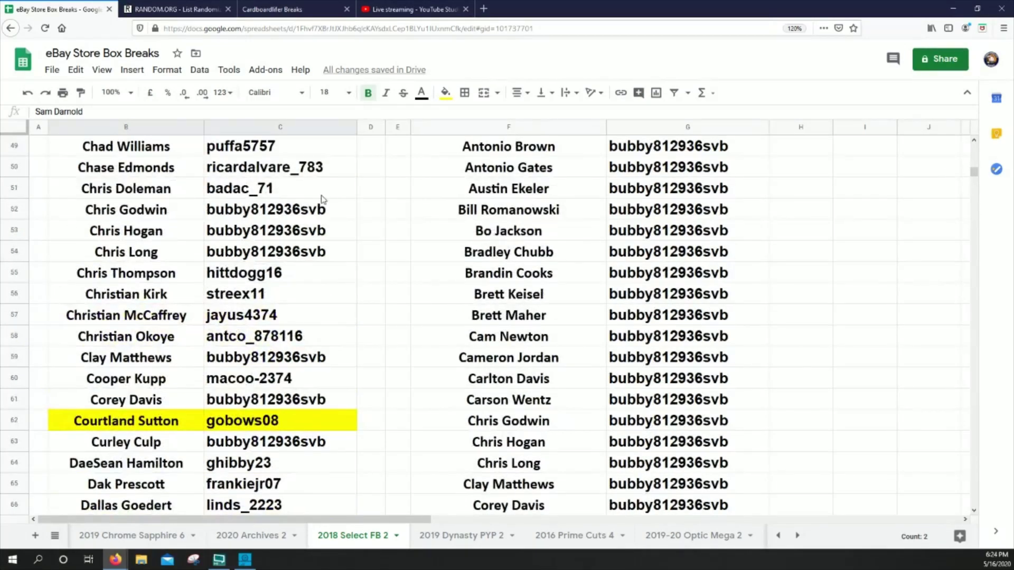
{"action": "left_click_drag", "start_coordinate": [161, 170], "coordinate": [237, 169]}
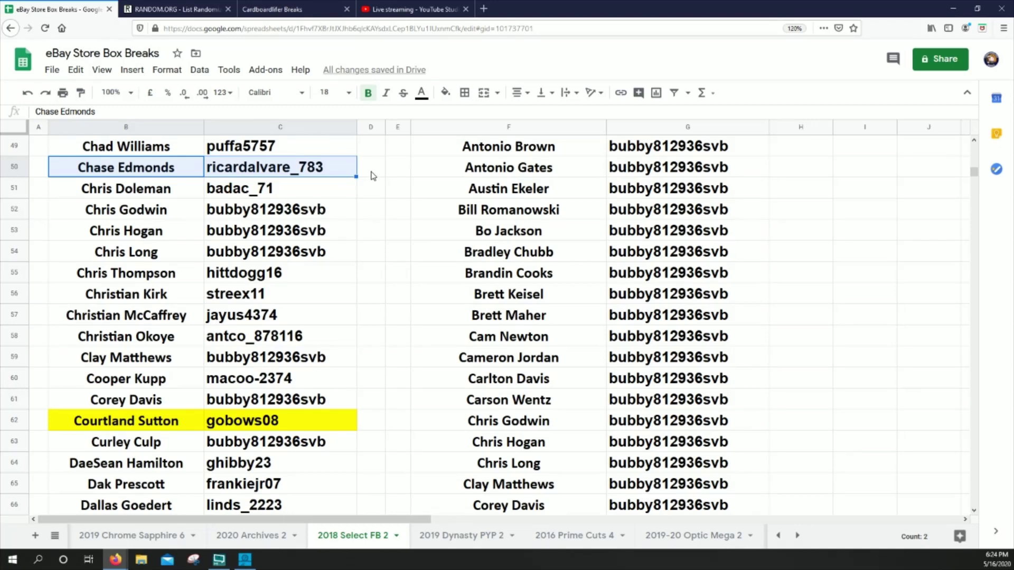
{"action": "left_click", "coordinate": [446, 93]}
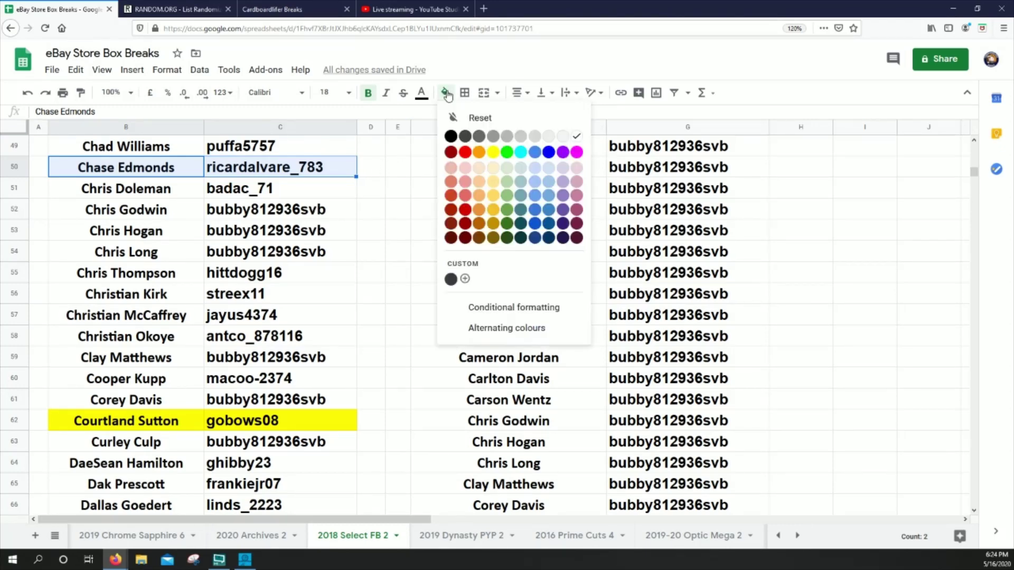
{"action": "left_click", "coordinate": [493, 153]}
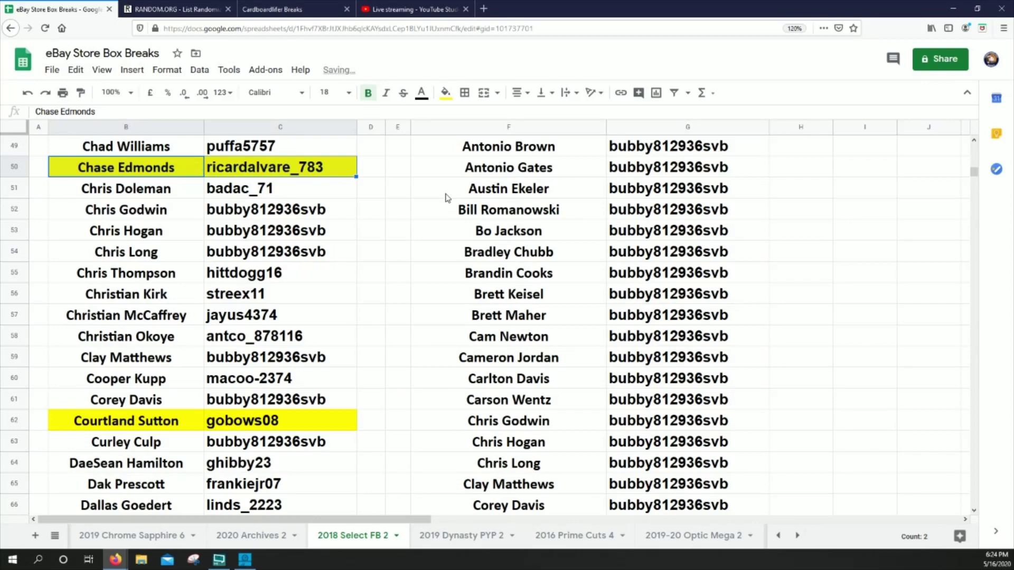
Step: Highlight Deon Cain and the adjacent username in row 84, columns B and C, with a yellow fill
{"action": "scroll", "coordinate": [227, 290], "scroll_direction": "down", "scroll_amount": 7}
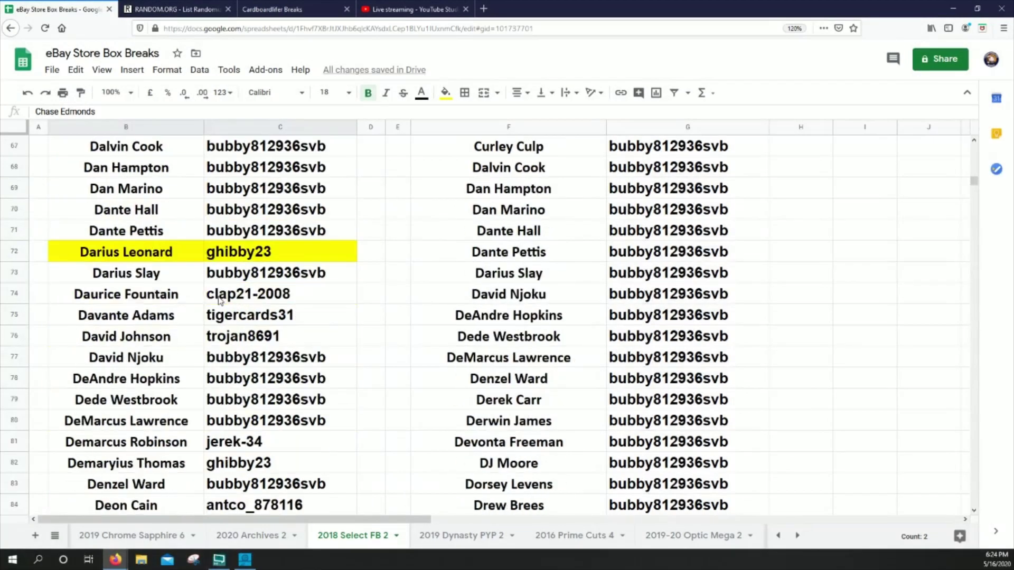
{"action": "left_click_drag", "start_coordinate": [178, 426], "coordinate": [236, 421]}
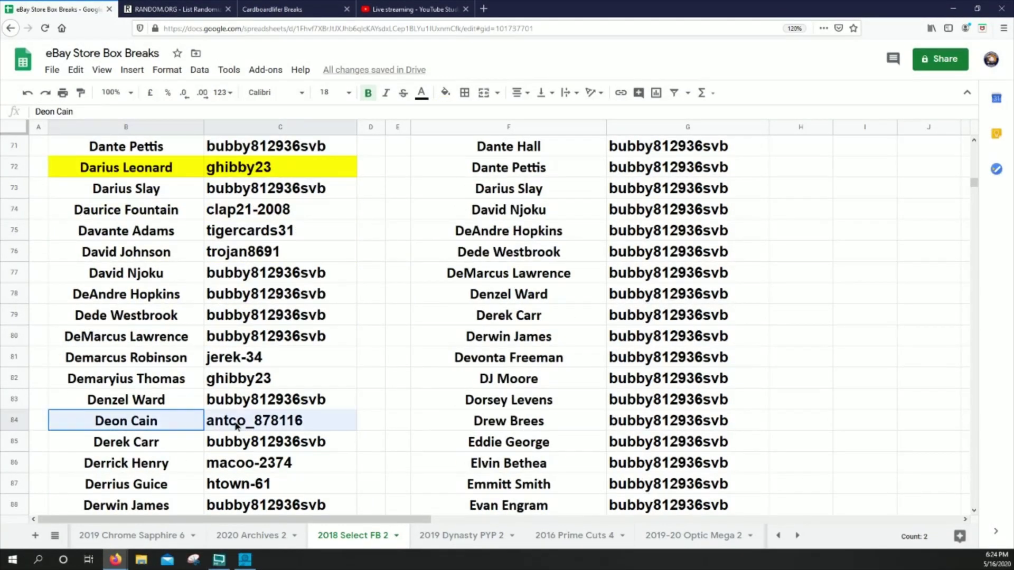
{"action": "left_click", "coordinate": [447, 94]}
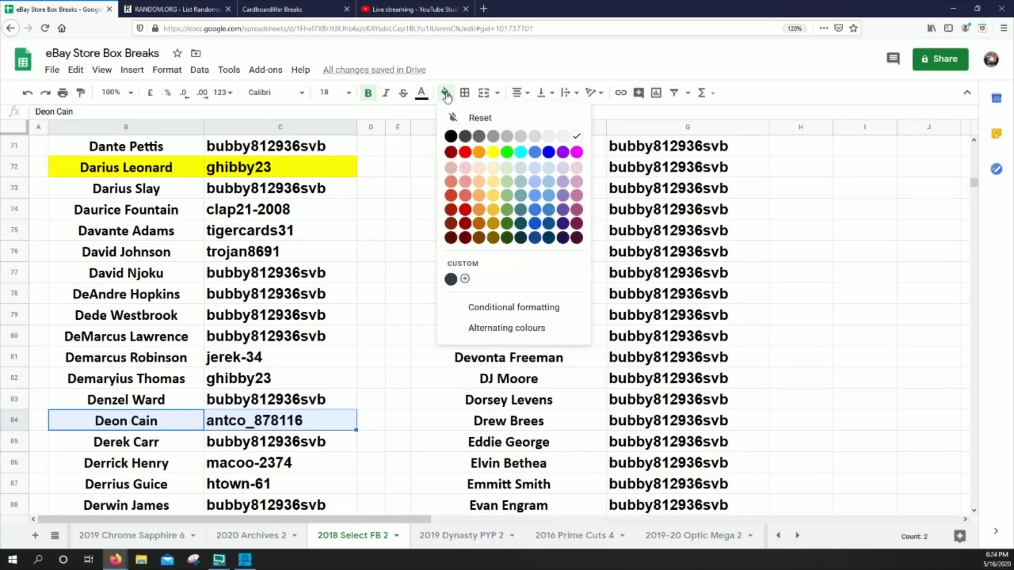
{"action": "left_click", "coordinate": [493, 153]}
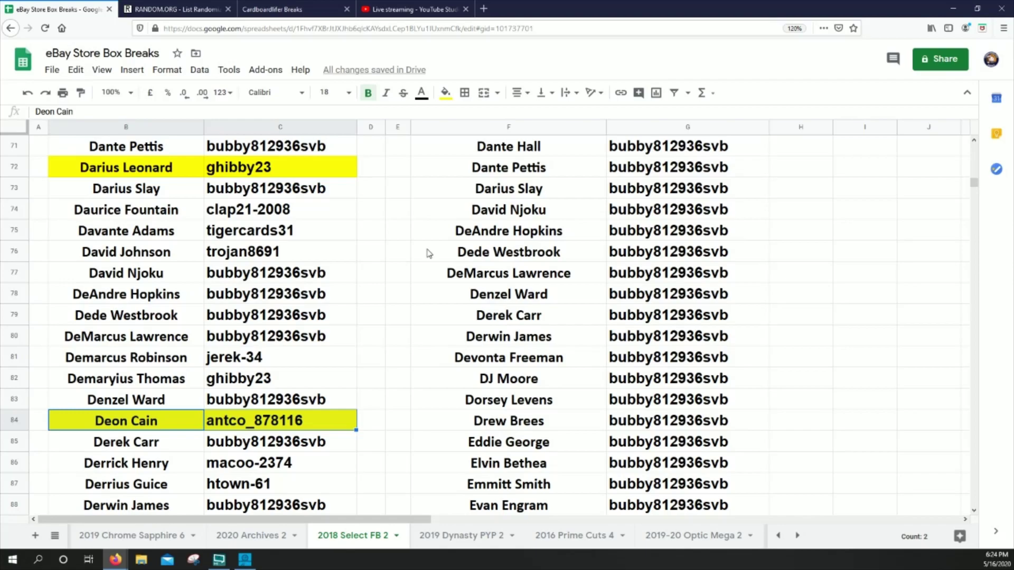
Step: Highlight Mason Rudolph and the adjacent username in row 214, columns B and C, with a yellow fill
{"action": "scroll", "coordinate": [298, 357], "scroll_direction": "down", "scroll_amount": 6}
{"action": "scroll", "coordinate": [289, 357], "scroll_direction": "down", "scroll_amount": 15}
{"action": "scroll", "coordinate": [251, 370], "scroll_direction": "down", "scroll_amount": 4}
{"action": "scroll", "coordinate": [253, 372], "scroll_direction": "down", "scroll_amount": 11}
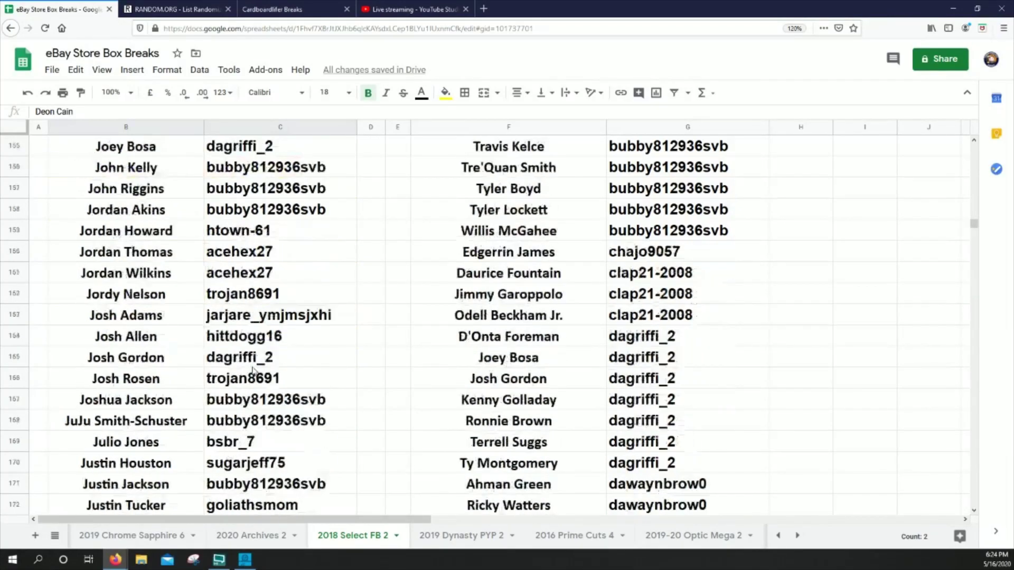
{"action": "scroll", "coordinate": [256, 375], "scroll_direction": "down", "scroll_amount": 5}
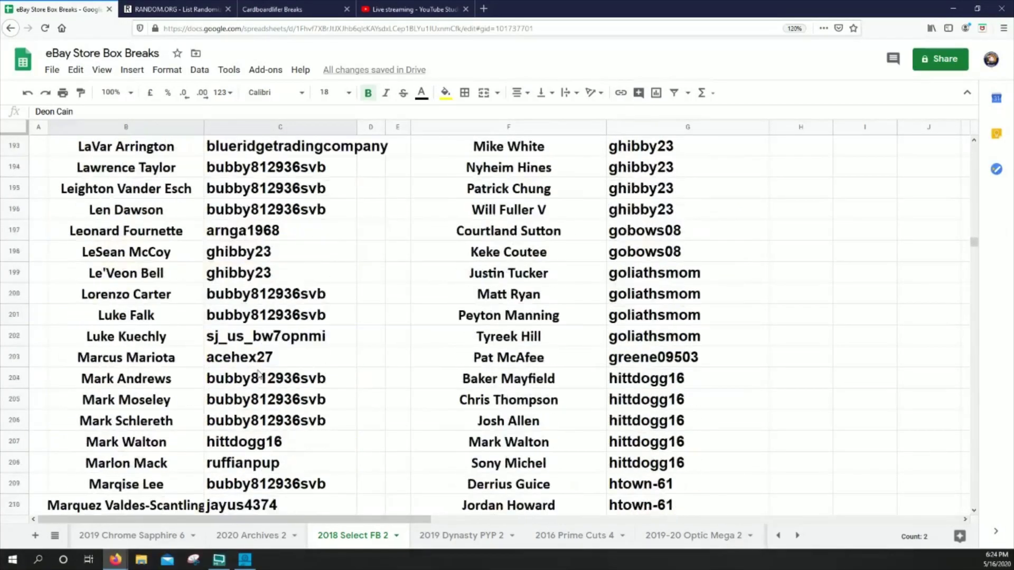
{"action": "scroll", "coordinate": [258, 373], "scroll_direction": "down", "scroll_amount": 3}
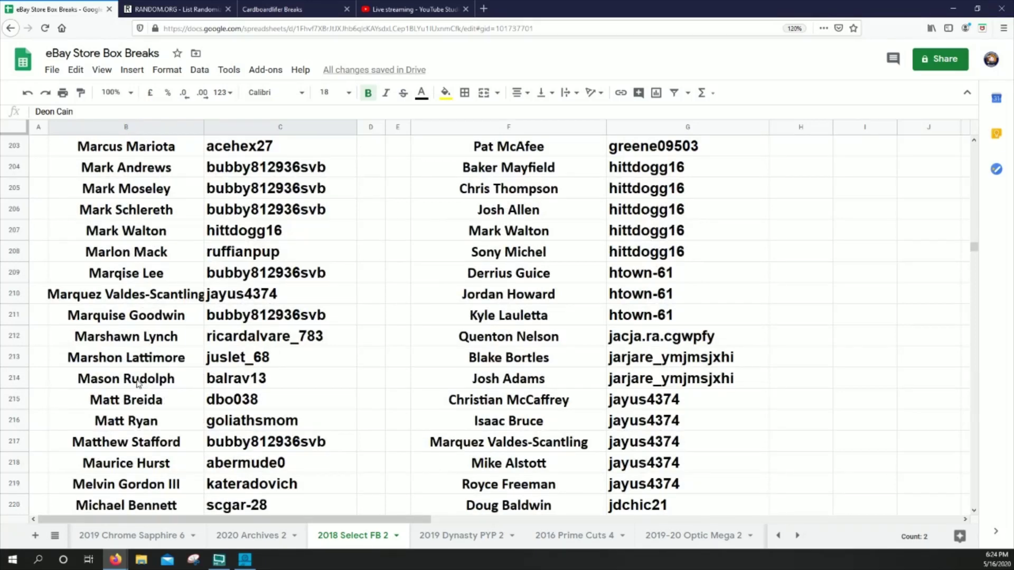
{"action": "left_click_drag", "start_coordinate": [137, 383], "coordinate": [277, 380]}
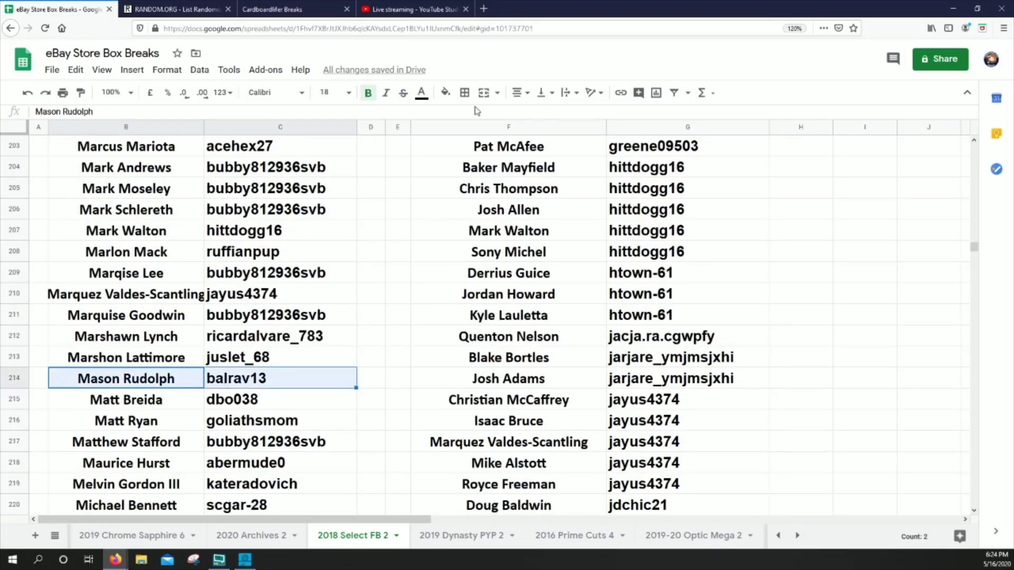
{"action": "left_click", "coordinate": [446, 92]}
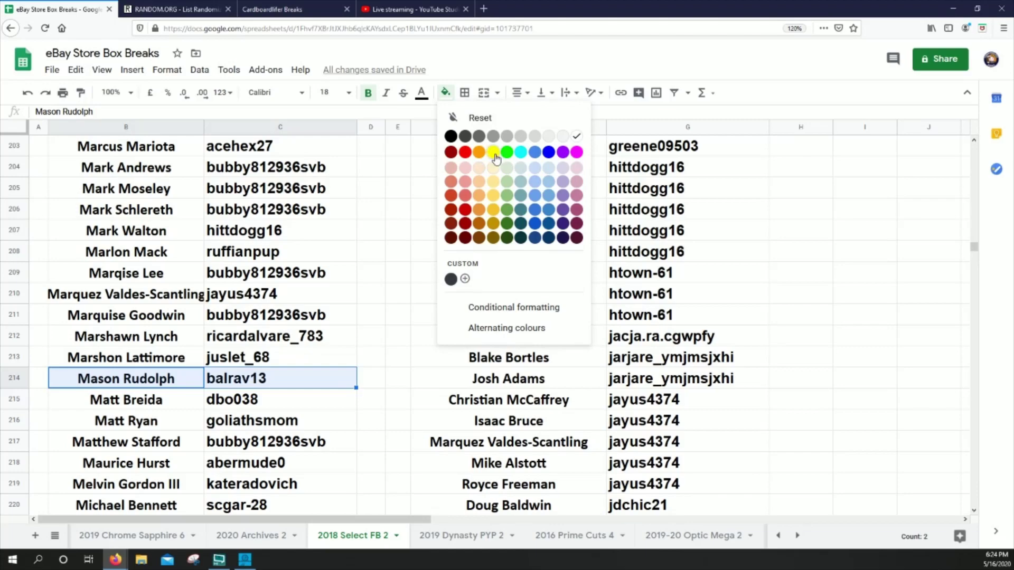
{"action": "left_click", "coordinate": [494, 153]}
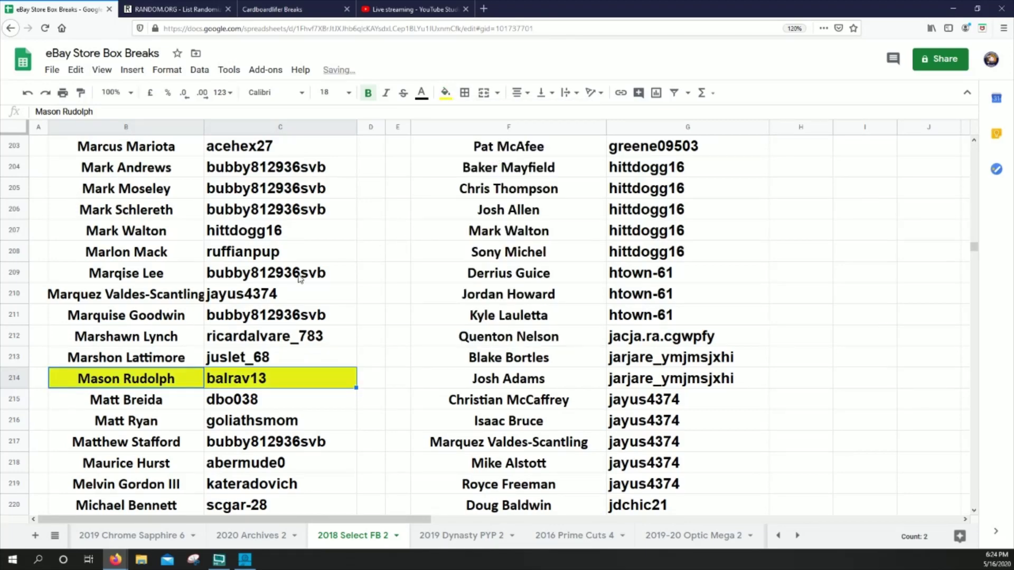
Step: Highlight Jordan Wilkins and the adjacent username in row 161, columns B and C, with a yellow fill
{"action": "scroll", "coordinate": [311, 278], "scroll_direction": "up", "scroll_amount": 15}
{"action": "scroll", "coordinate": [283, 288], "scroll_direction": "up", "scroll_amount": 2}
{"action": "scroll", "coordinate": [283, 288], "scroll_direction": "down", "scroll_amount": 1}
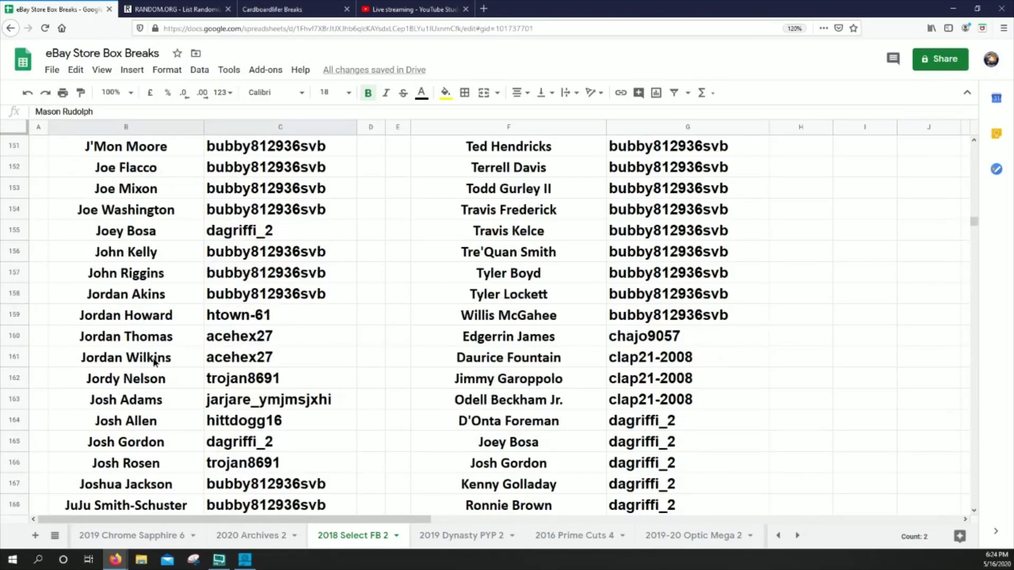
{"action": "left_click_drag", "start_coordinate": [154, 361], "coordinate": [227, 366]}
{"action": "left_click", "coordinate": [445, 94]}
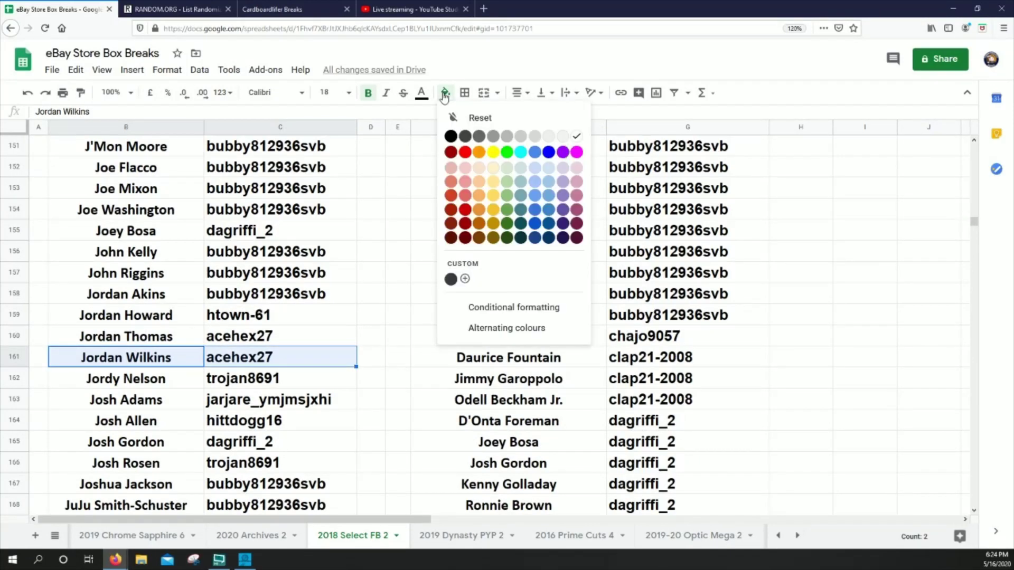
{"action": "left_click", "coordinate": [493, 152]}
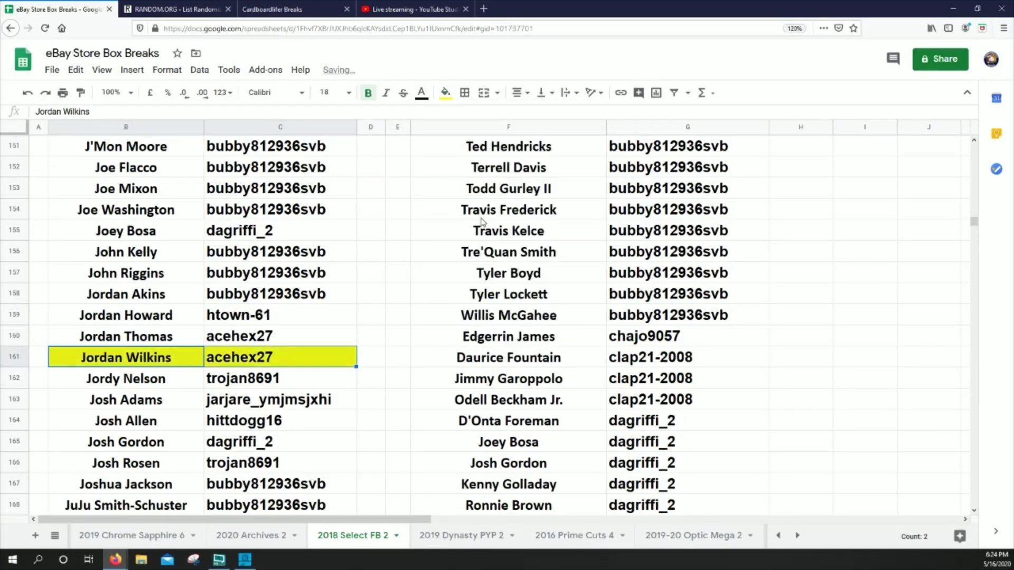
Step: Highlight Kalen Ballage and the adjacent username in row 173, columns B and C, with a yellow fill
{"action": "scroll", "coordinate": [280, 360], "scroll_direction": "down", "scroll_amount": 4}
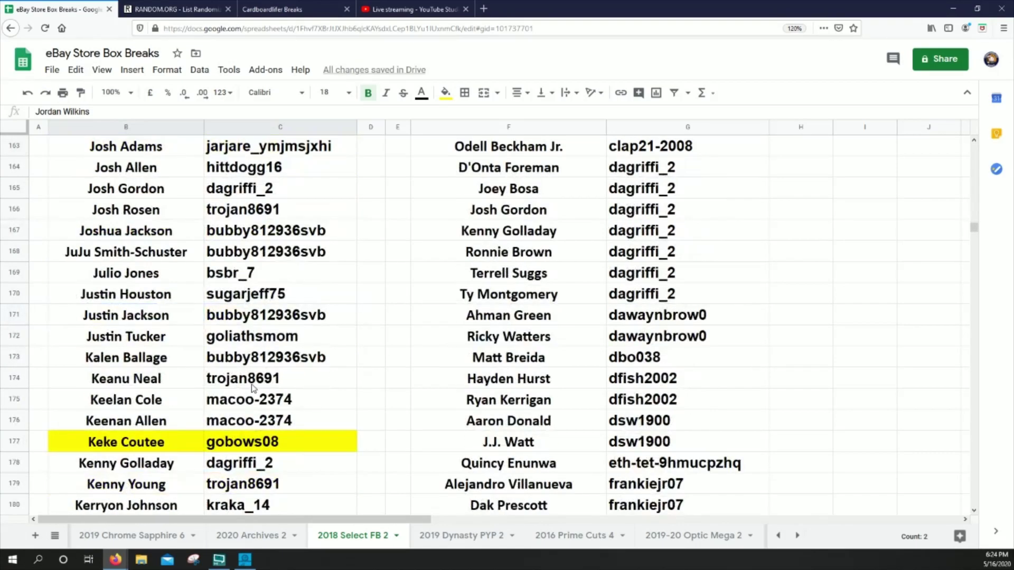
{"action": "left_click", "coordinate": [158, 361]}
{"action": "left_click_drag", "start_coordinate": [229, 358], "coordinate": [230, 359]}
{"action": "left_click", "coordinate": [445, 93]}
{"action": "left_click", "coordinate": [492, 152]}
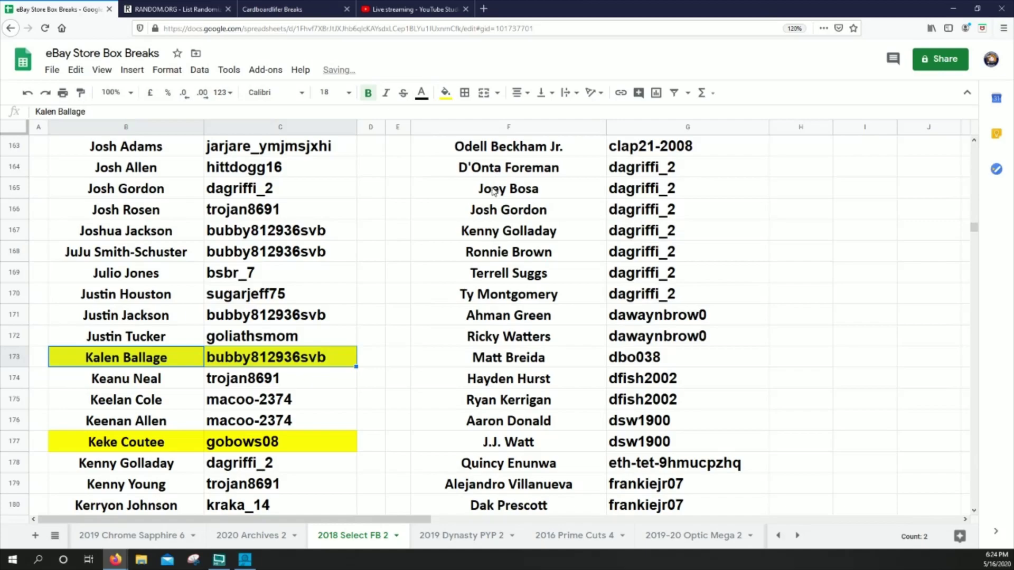
Step: Highlight Royce Freeman and the adjacent username in row 260, columns B and C, with a yellow fill
{"action": "scroll", "coordinate": [268, 324], "scroll_direction": "down", "scroll_amount": 4}
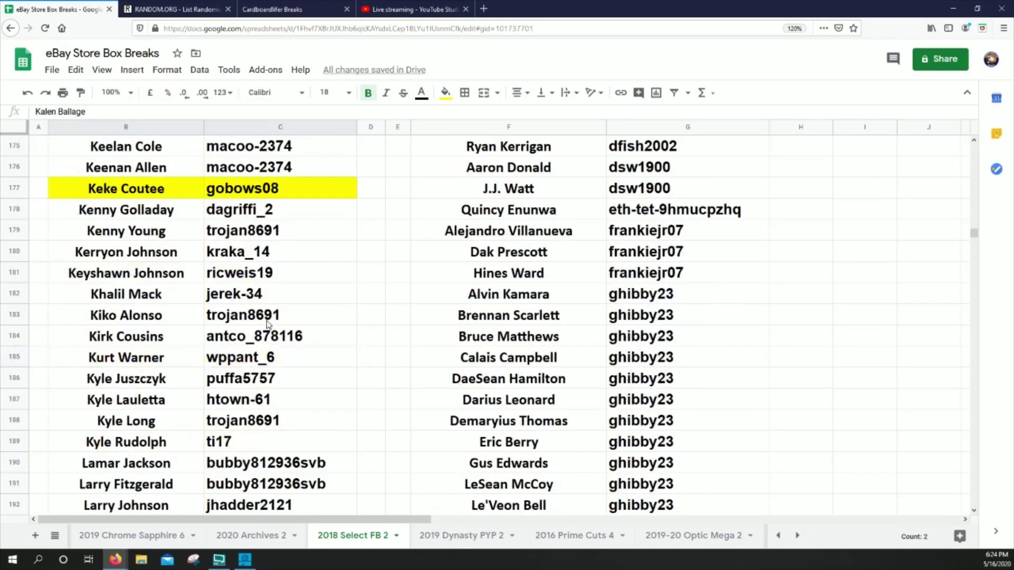
{"action": "scroll", "coordinate": [268, 324], "scroll_direction": "down", "scroll_amount": 20}
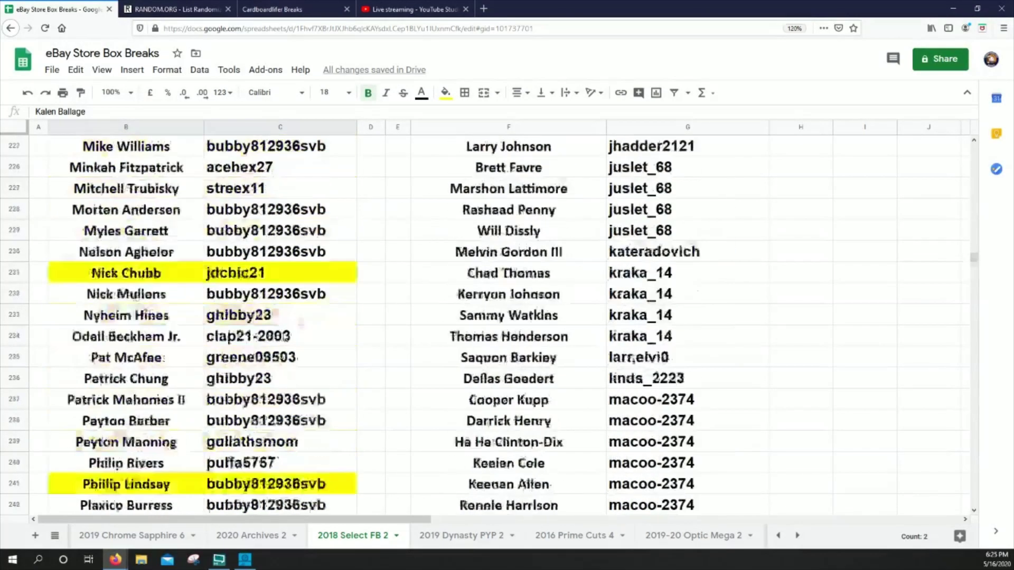
{"action": "scroll", "coordinate": [287, 331], "scroll_direction": "down", "scroll_amount": 3}
{"action": "scroll", "coordinate": [291, 338], "scroll_direction": "down", "scroll_amount": 1}
{"action": "left_click_drag", "start_coordinate": [175, 383], "coordinate": [257, 383]}
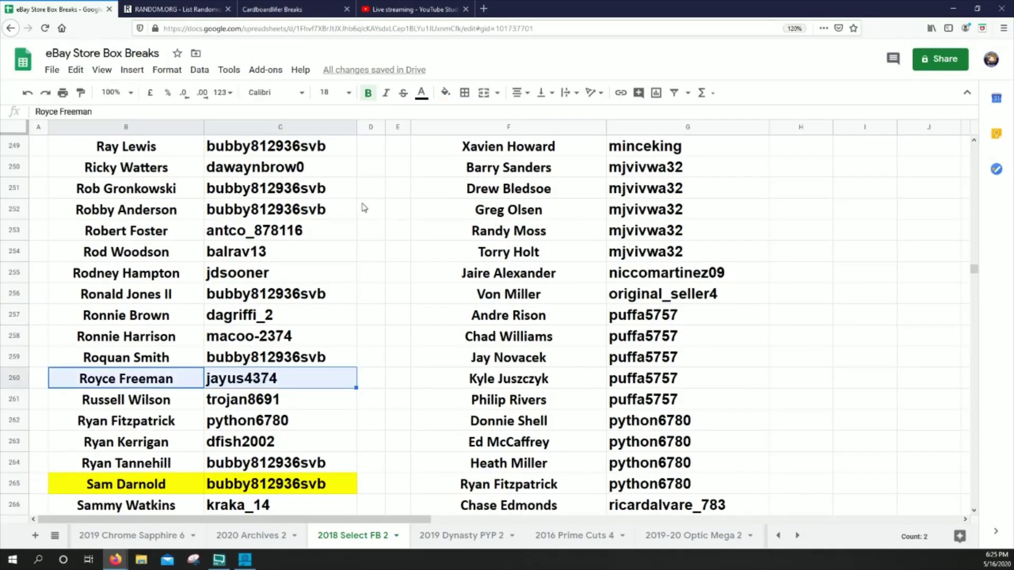
{"action": "left_click", "coordinate": [445, 93]}
{"action": "left_click", "coordinate": [493, 152]}
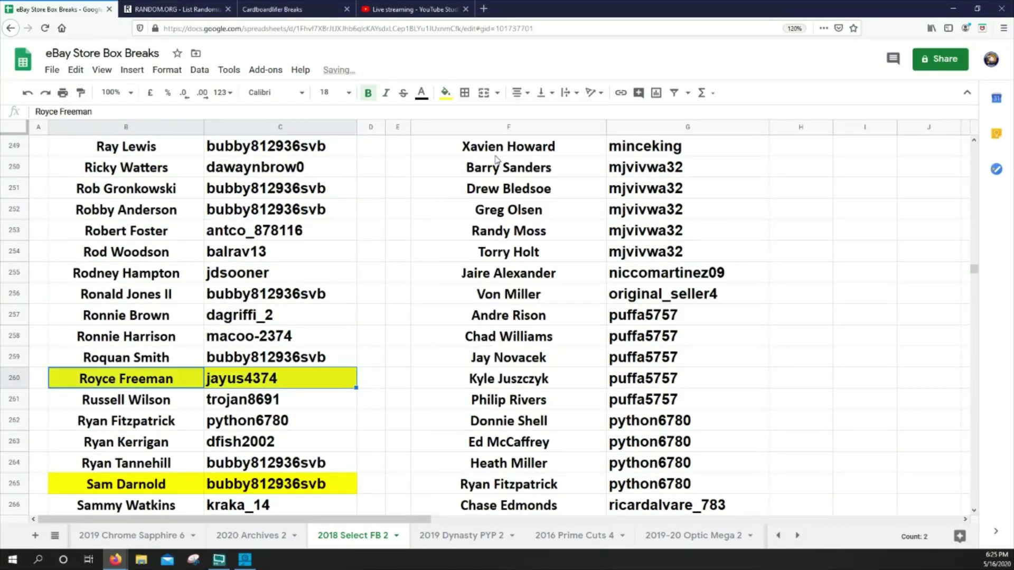
{"action": "scroll", "coordinate": [465, 174], "scroll_direction": "up", "scroll_amount": 4}
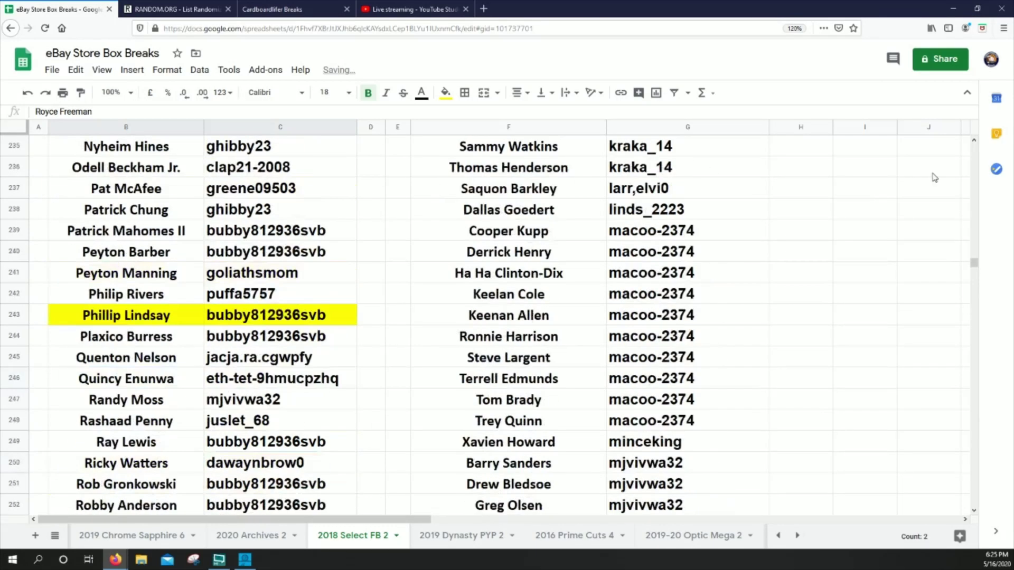
{"action": "left_click_drag", "start_coordinate": [974, 268], "coordinate": [974, 228]}
{"action": "left_click_drag", "start_coordinate": [154, 360], "coordinate": [296, 359]}
{"action": "left_click", "coordinate": [445, 92]}
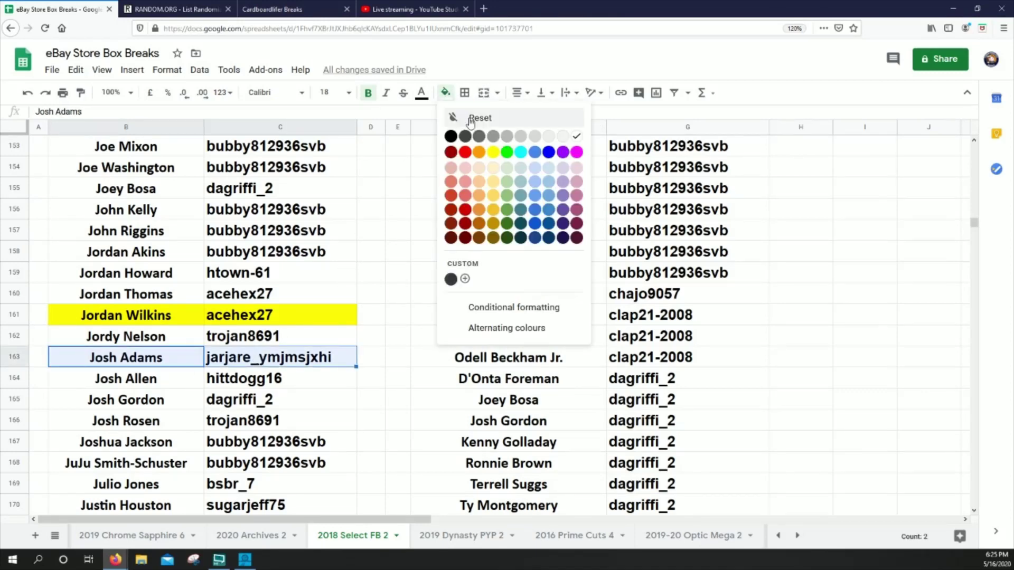
{"action": "left_click", "coordinate": [495, 153]}
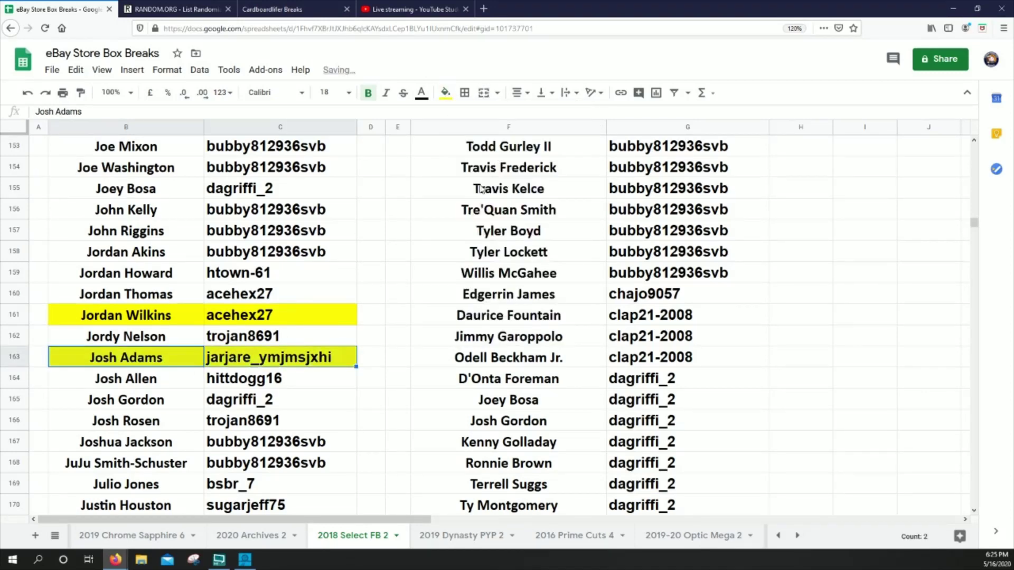
Step: Highlight Christian Kirk and the adjacent username in row 56, columns B and C, with a yellow fill
{"action": "scroll", "coordinate": [339, 290], "scroll_direction": "up", "scroll_amount": 10}
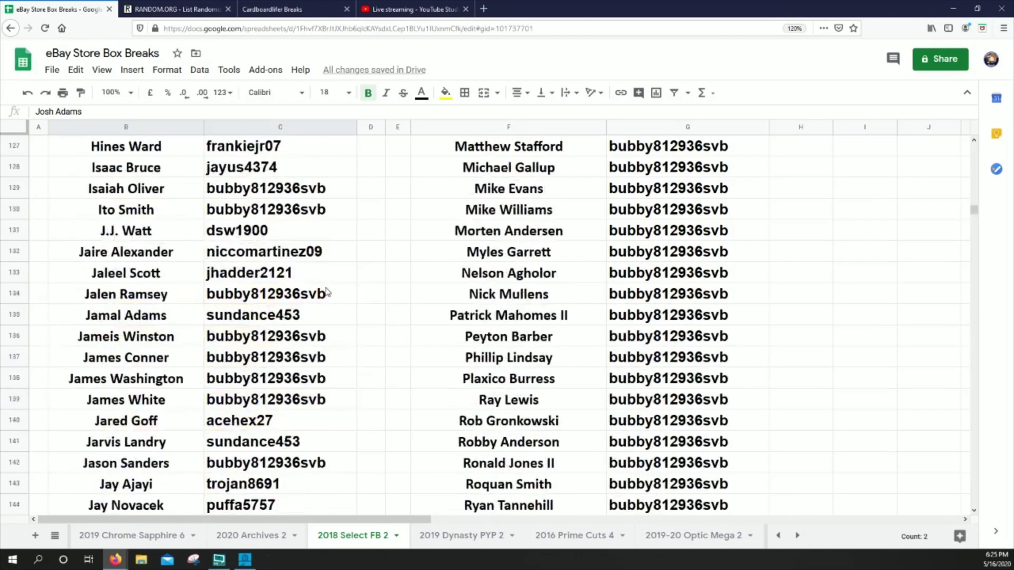
{"action": "scroll", "coordinate": [327, 292], "scroll_direction": "up", "scroll_amount": 5}
{"action": "scroll", "coordinate": [327, 292], "scroll_direction": "up", "scroll_amount": 12}
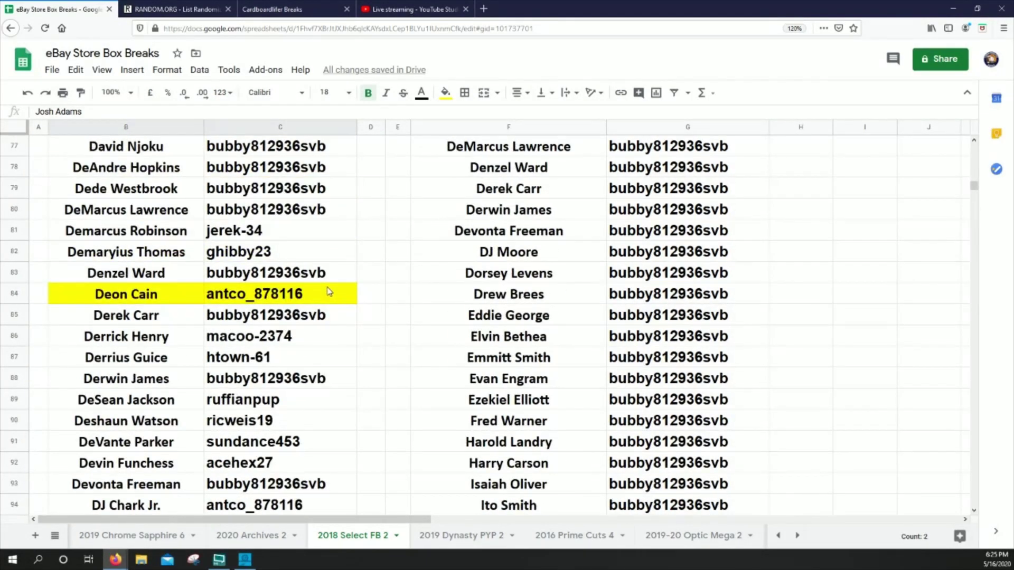
{"action": "scroll", "coordinate": [329, 292], "scroll_direction": "up", "scroll_amount": 8}
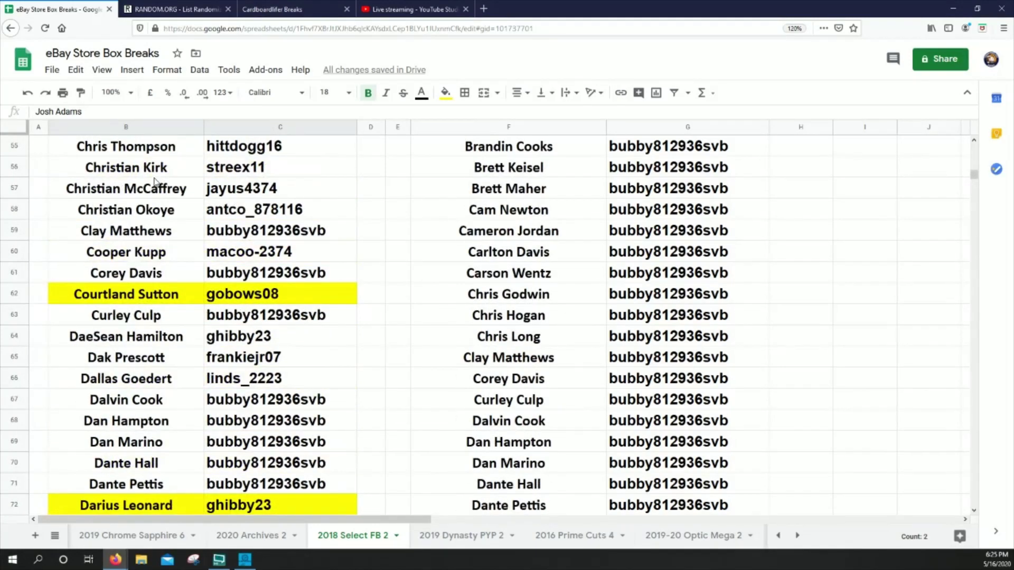
{"action": "left_click_drag", "start_coordinate": [136, 172], "coordinate": [253, 172]}
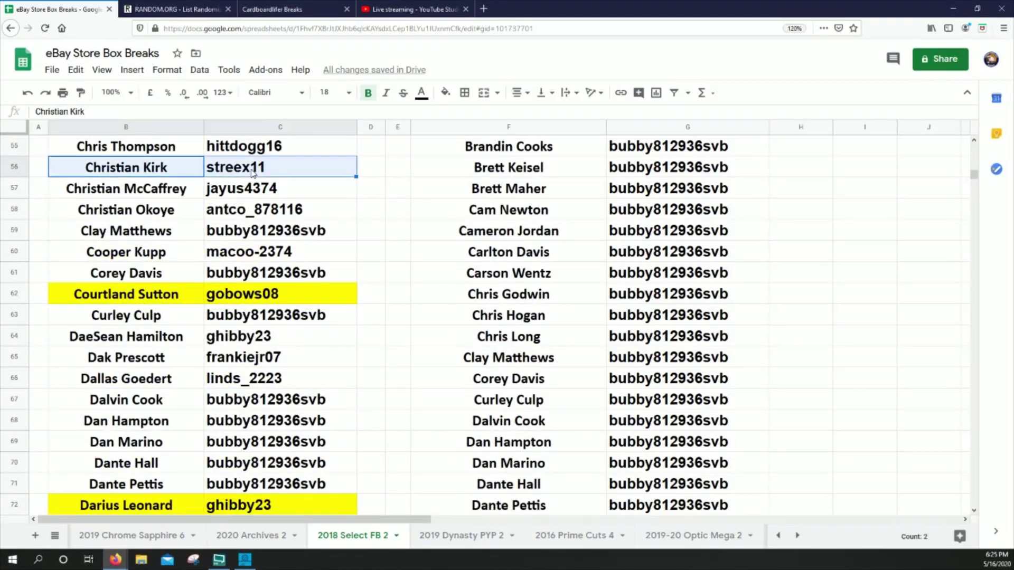
{"action": "left_click", "coordinate": [446, 98]}
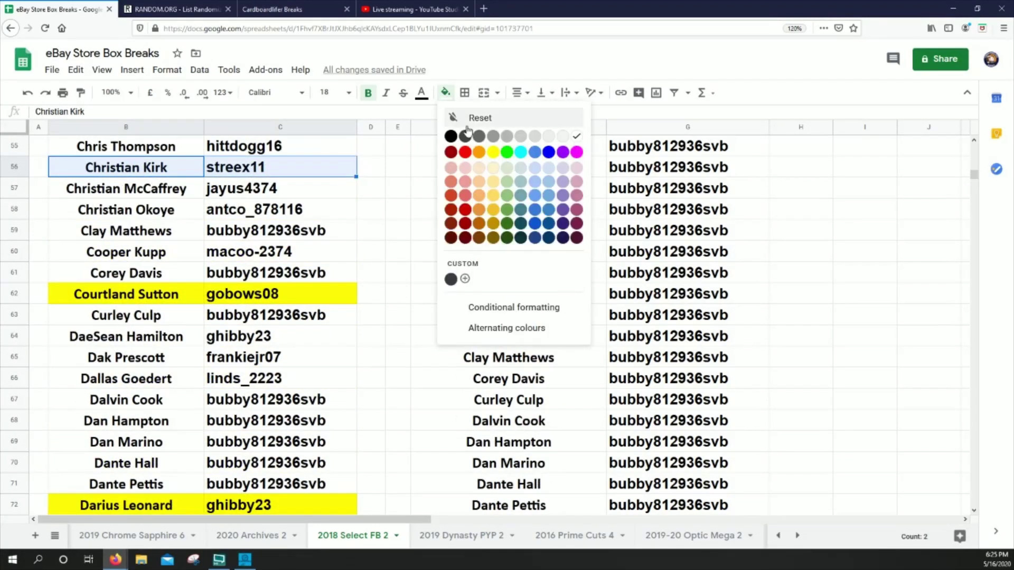
{"action": "left_click", "coordinate": [491, 152]}
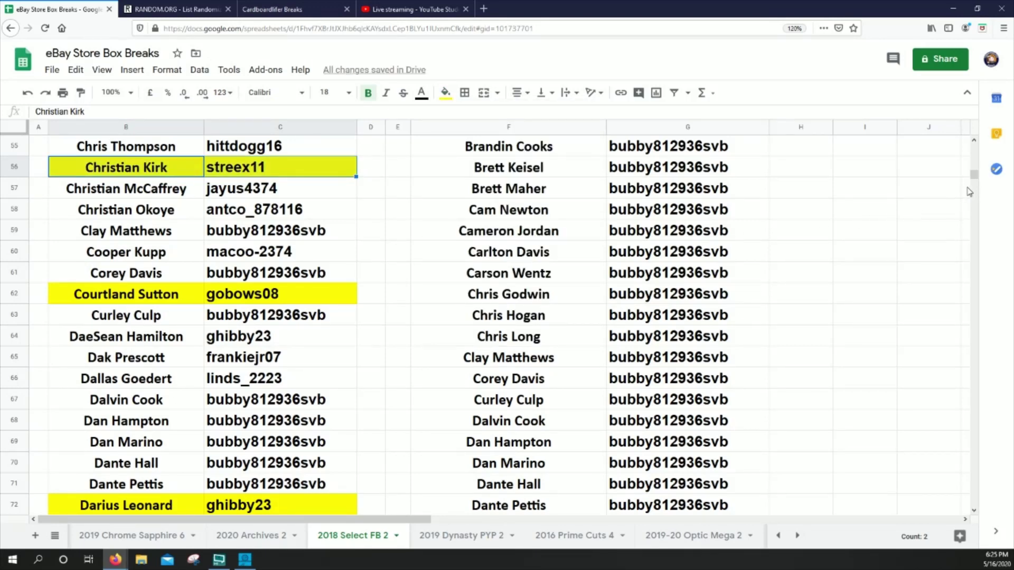
Step: Highlight Terrell Edmunds and the adjacent username in row 283, columns B and C, with a yellow fill
{"action": "left_click_drag", "start_coordinate": [973, 179], "coordinate": [936, 296]}
{"action": "scroll", "coordinate": [932, 285], "scroll_direction": "up", "scroll_amount": 4}
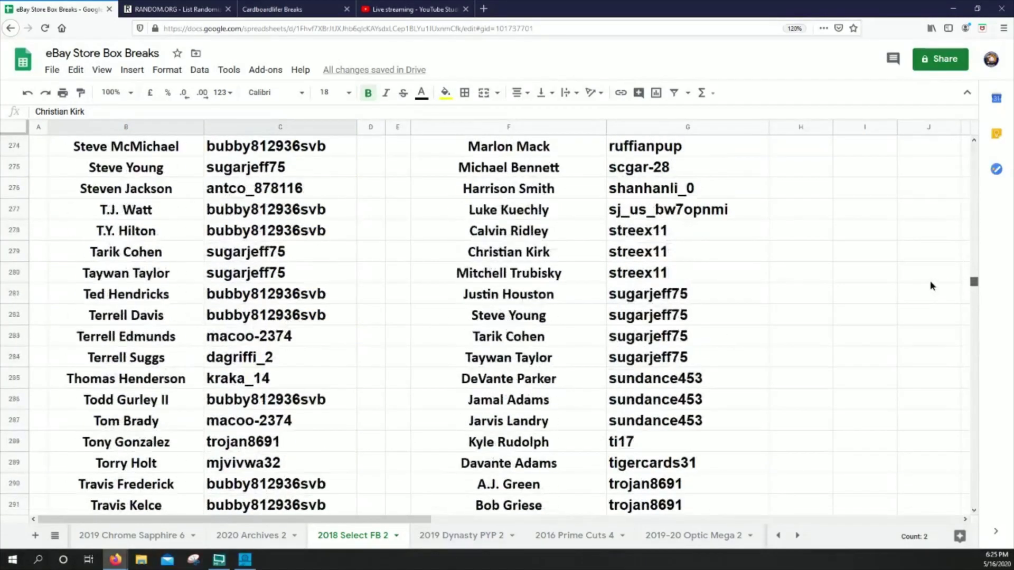
{"action": "left_click_drag", "start_coordinate": [116, 342], "coordinate": [280, 338]}
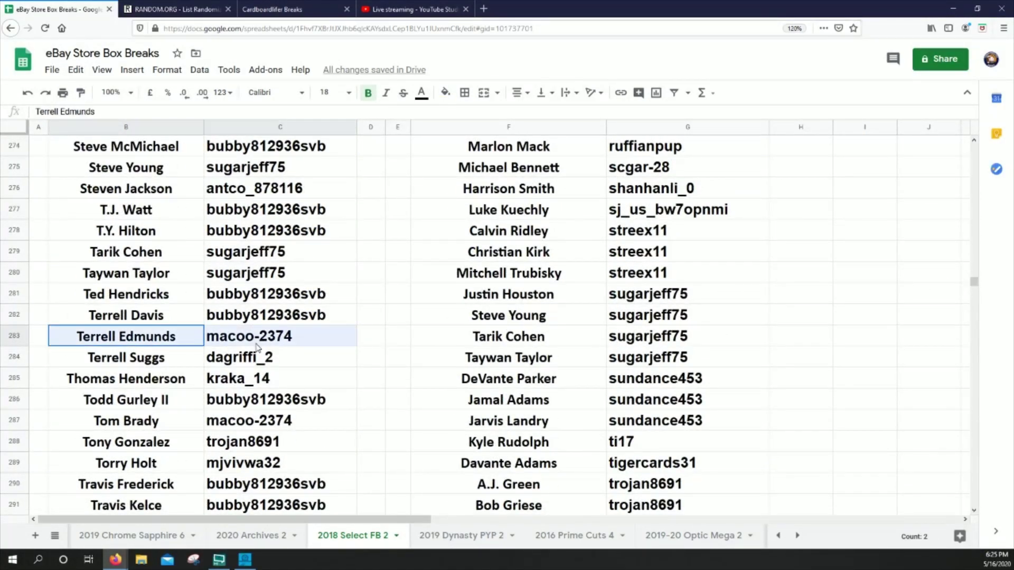
{"action": "left_click", "coordinate": [446, 94]}
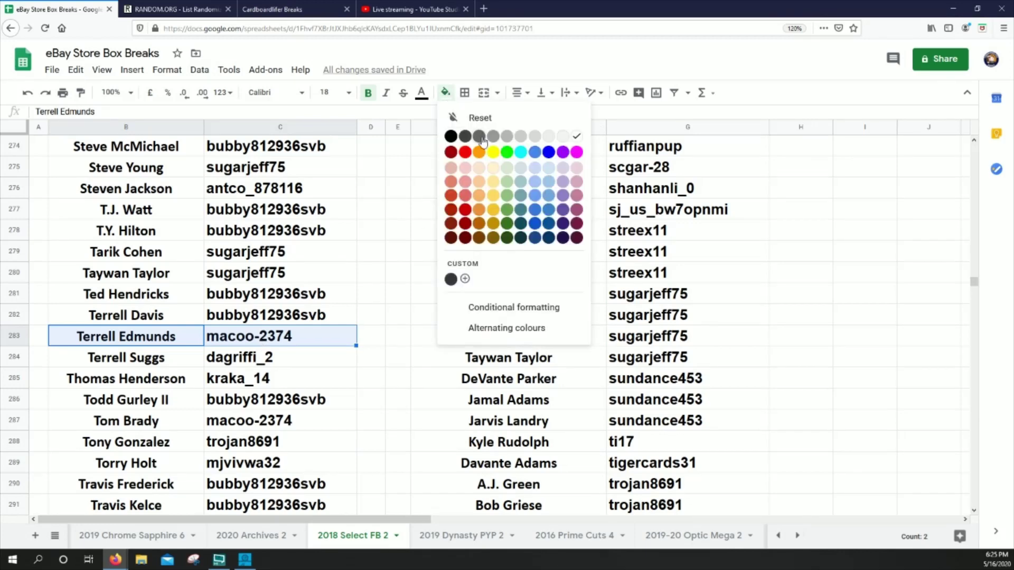
{"action": "left_click", "coordinate": [495, 155]}
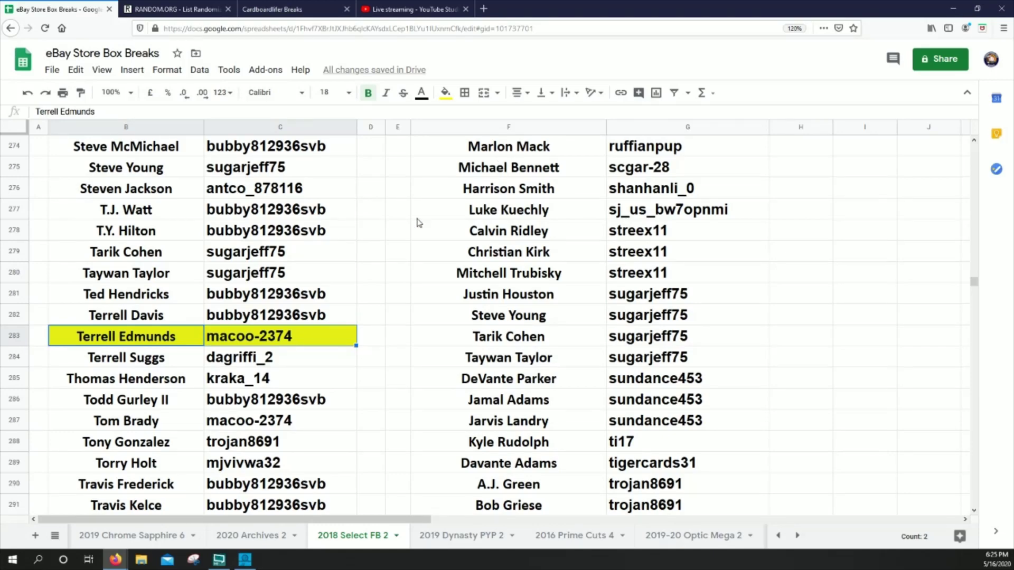
{"action": "left_click_drag", "start_coordinate": [974, 282], "coordinate": [973, 215]}
{"action": "left_click_drag", "start_coordinate": [154, 214], "coordinate": [349, 211]}
{"action": "left_click", "coordinate": [445, 93]}
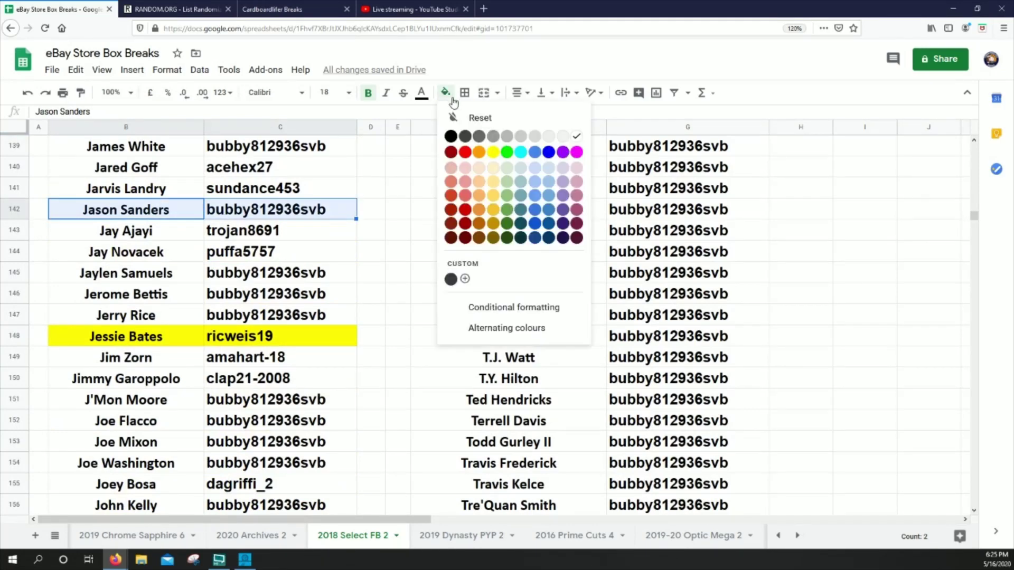
{"action": "left_click", "coordinate": [492, 158]}
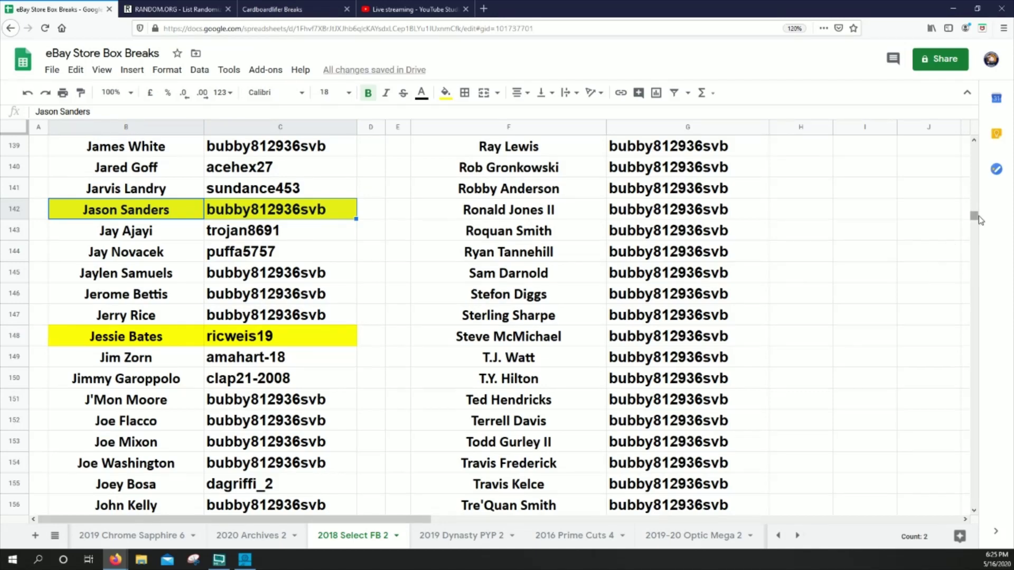
{"action": "left_click_drag", "start_coordinate": [973, 216], "coordinate": [973, 249]}
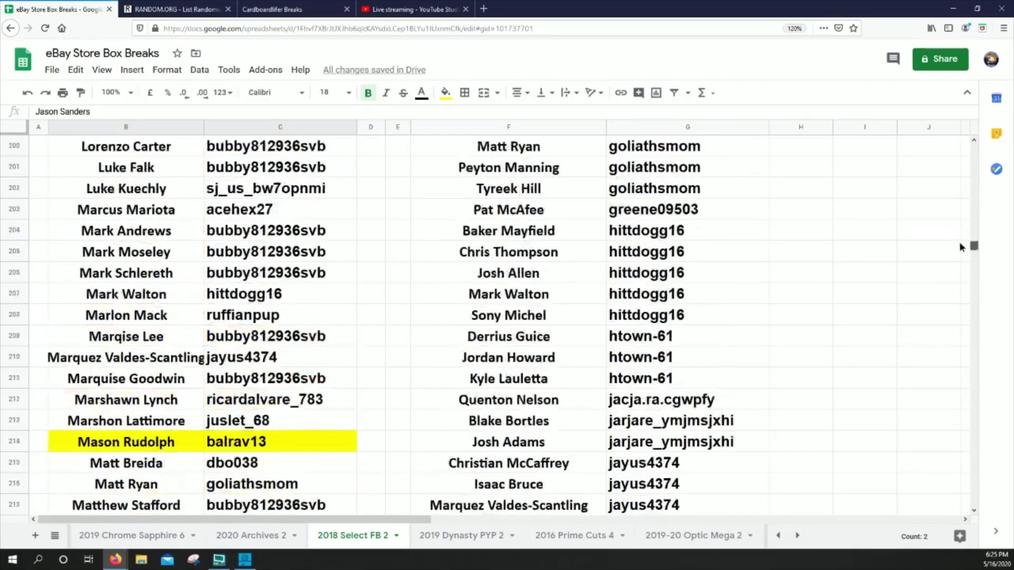
{"action": "scroll", "coordinate": [577, 268], "scroll_direction": "up", "scroll_amount": 2}
{"action": "left_click_drag", "start_coordinate": [158, 319], "coordinate": [240, 321]}
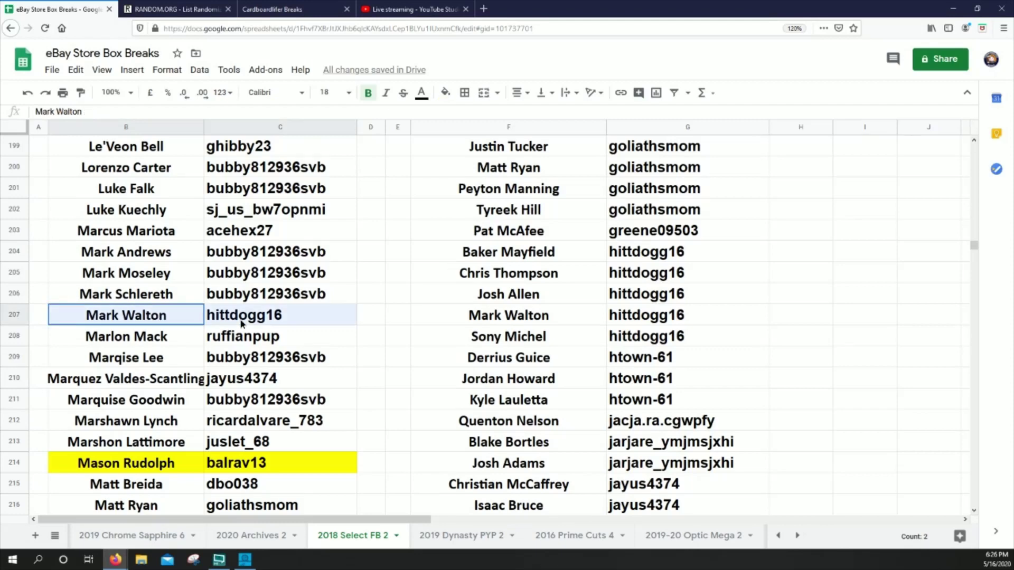
{"action": "left_click", "coordinate": [445, 93]}
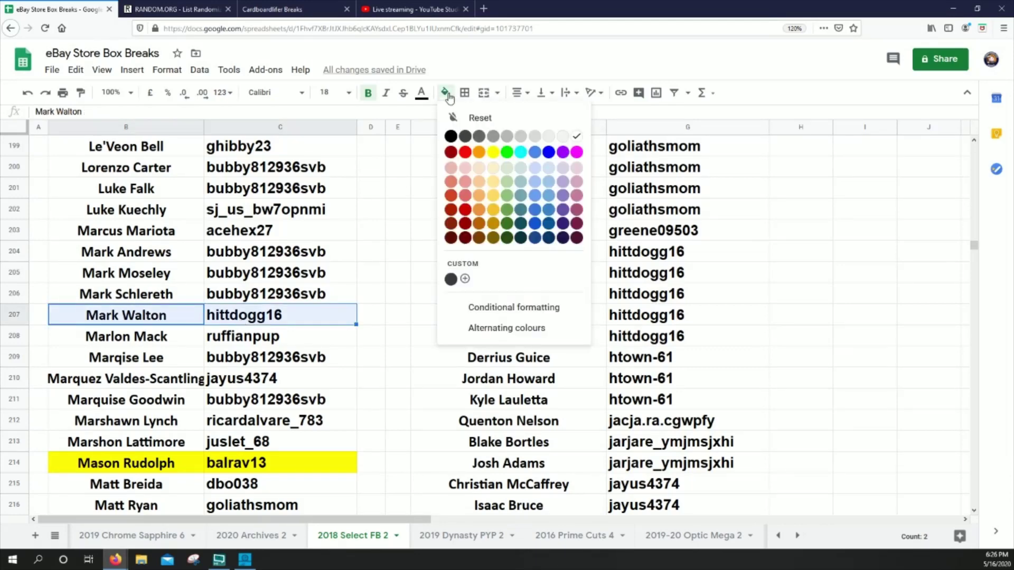
{"action": "left_click", "coordinate": [495, 153]}
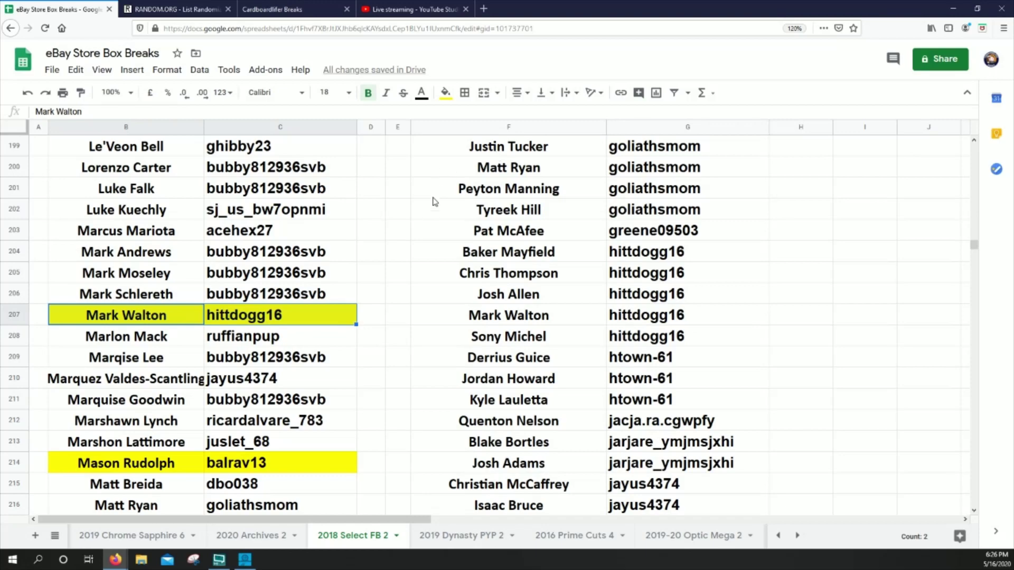
{"action": "scroll", "coordinate": [277, 334], "scroll_direction": "up", "scroll_amount": 5}
{"action": "scroll", "coordinate": [277, 334], "scroll_direction": "up", "scroll_amount": 10}
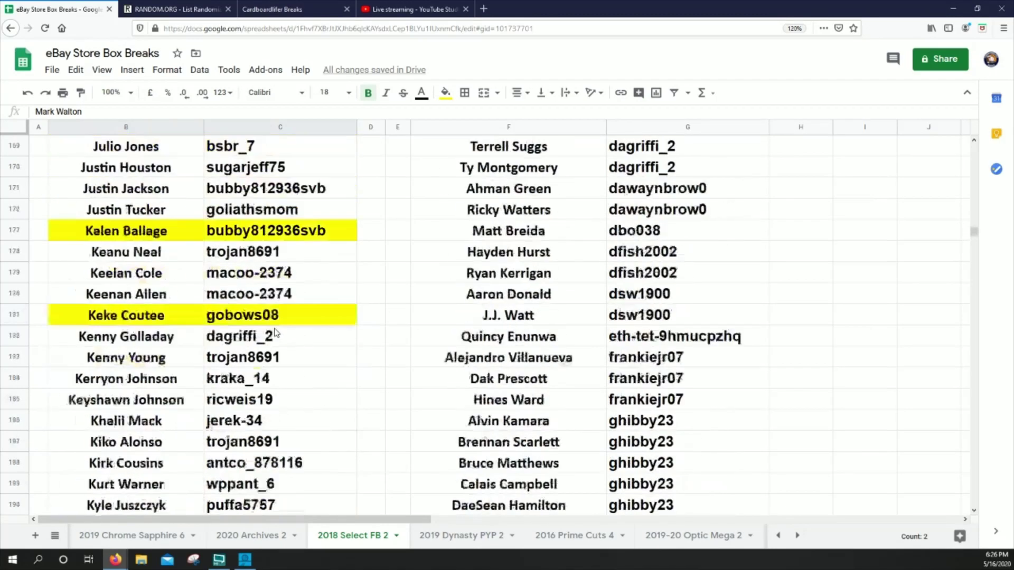
{"action": "left_click_drag", "start_coordinate": [153, 232], "coordinate": [295, 233]}
{"action": "left_click", "coordinate": [445, 92]}
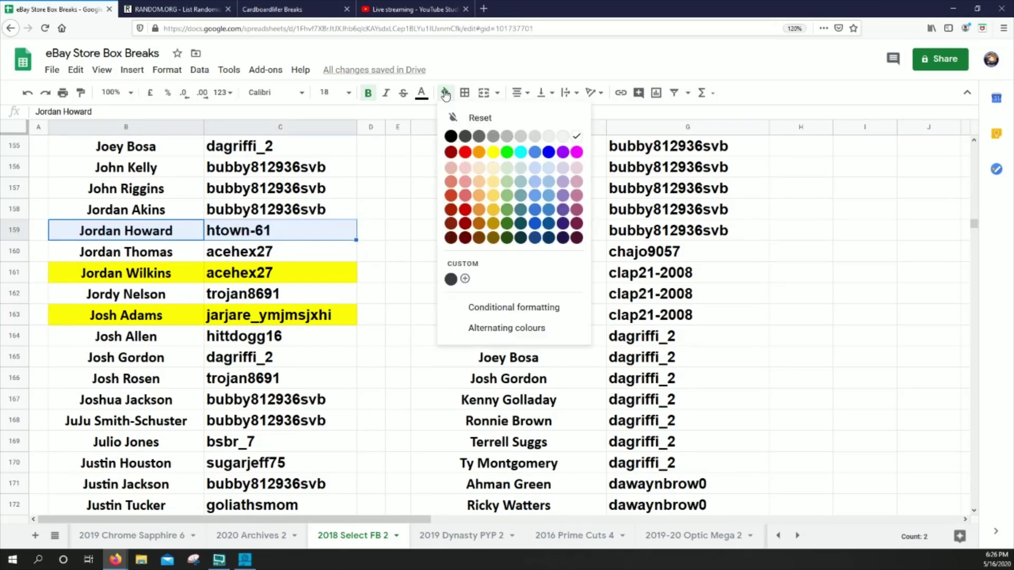
{"action": "left_click", "coordinate": [495, 153]}
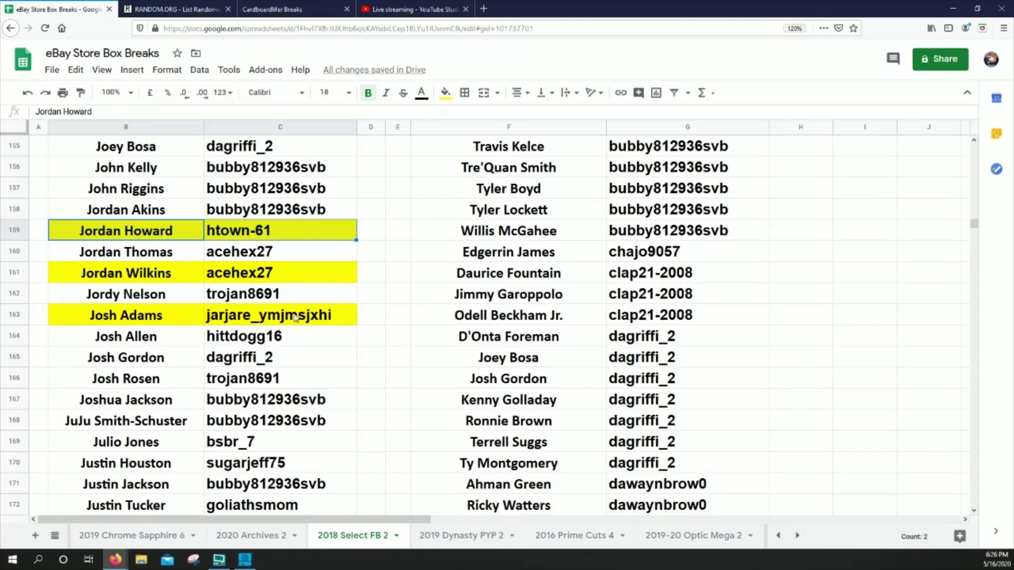
{"action": "scroll", "coordinate": [294, 315], "scroll_direction": "up", "scroll_amount": 5}
{"action": "scroll", "coordinate": [294, 316], "scroll_direction": "up", "scroll_amount": 2}
{"action": "left_click_drag", "start_coordinate": [166, 259], "coordinate": [295, 252]}
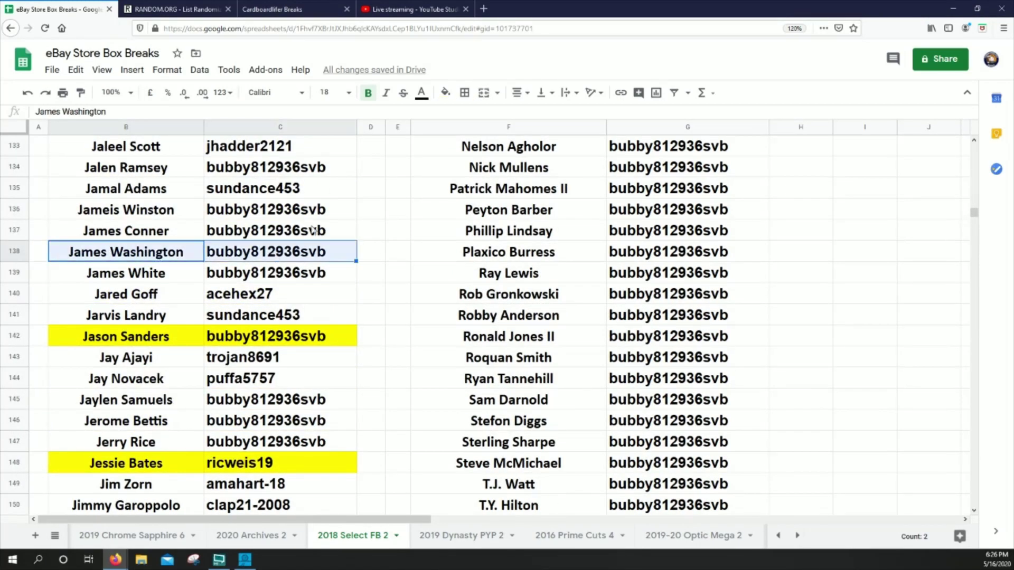
{"action": "left_click", "coordinate": [445, 93]}
{"action": "left_click", "coordinate": [493, 153]}
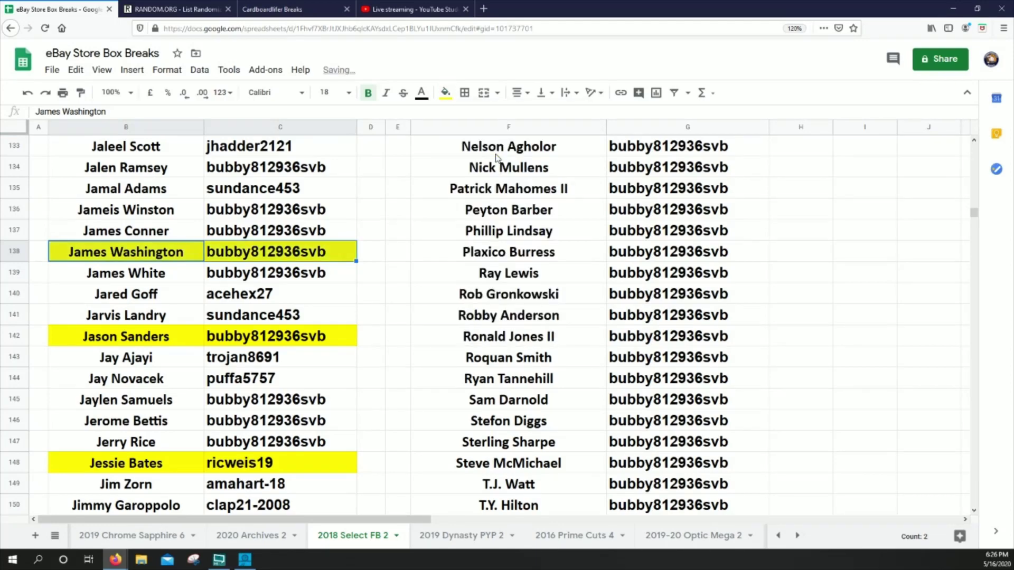
Step: Highlight Patrick Mahomes II and the adjacent username in row 239, columns B and C, with a yellow fill
{"action": "scroll", "coordinate": [241, 346], "scroll_direction": "down", "scroll_amount": 10}
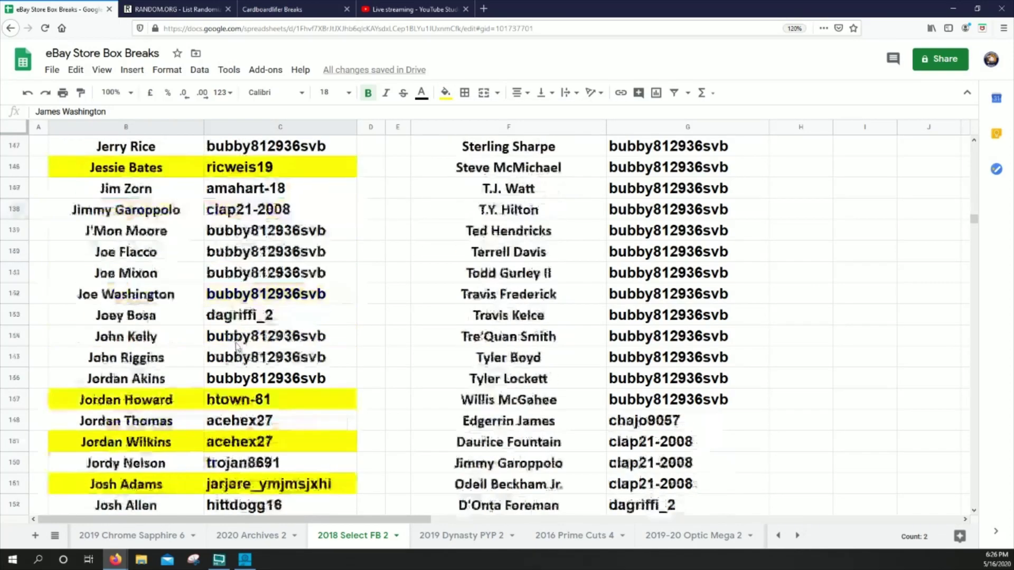
{"action": "scroll", "coordinate": [243, 351], "scroll_direction": "down", "scroll_amount": 19}
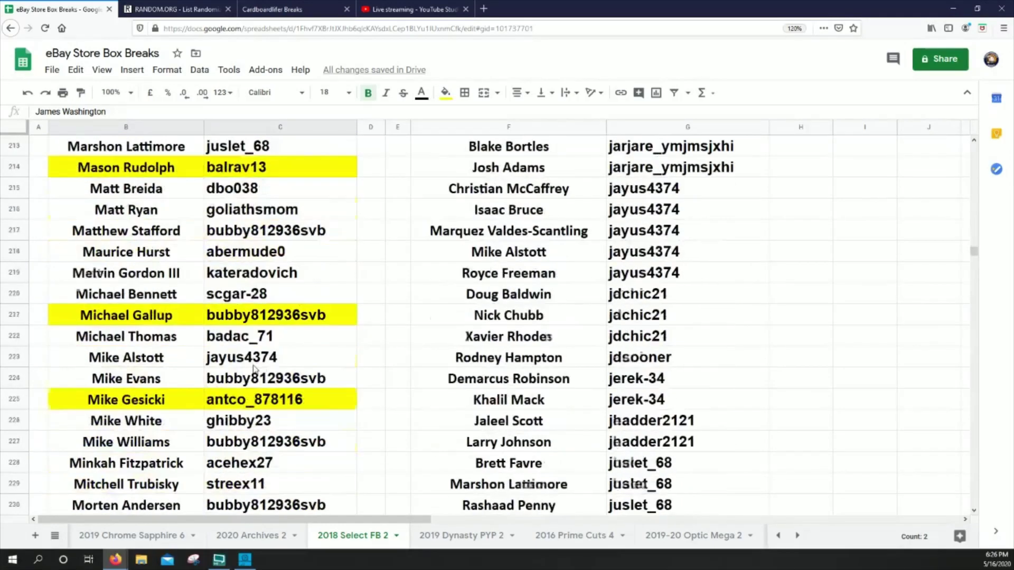
{"action": "scroll", "coordinate": [254, 368], "scroll_direction": "down", "scroll_amount": 1}
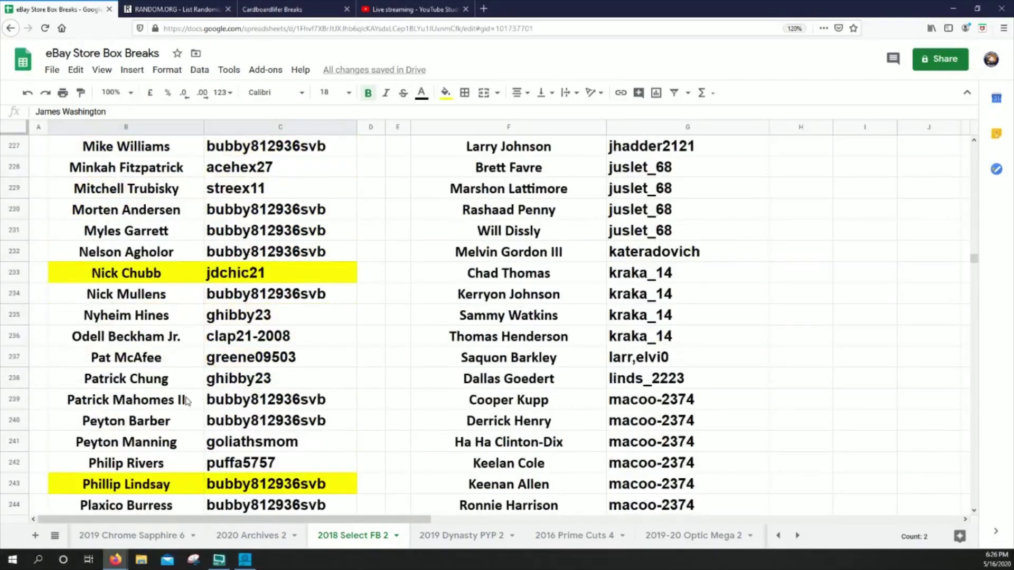
{"action": "left_click_drag", "start_coordinate": [167, 404], "coordinate": [253, 404]}
{"action": "left_click", "coordinate": [445, 92]}
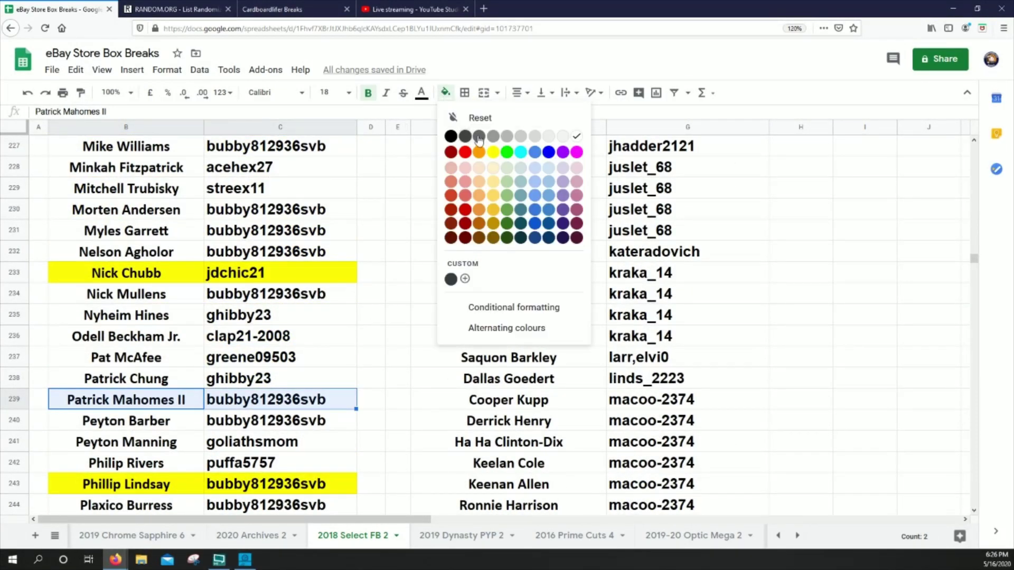
{"action": "left_click", "coordinate": [493, 152]}
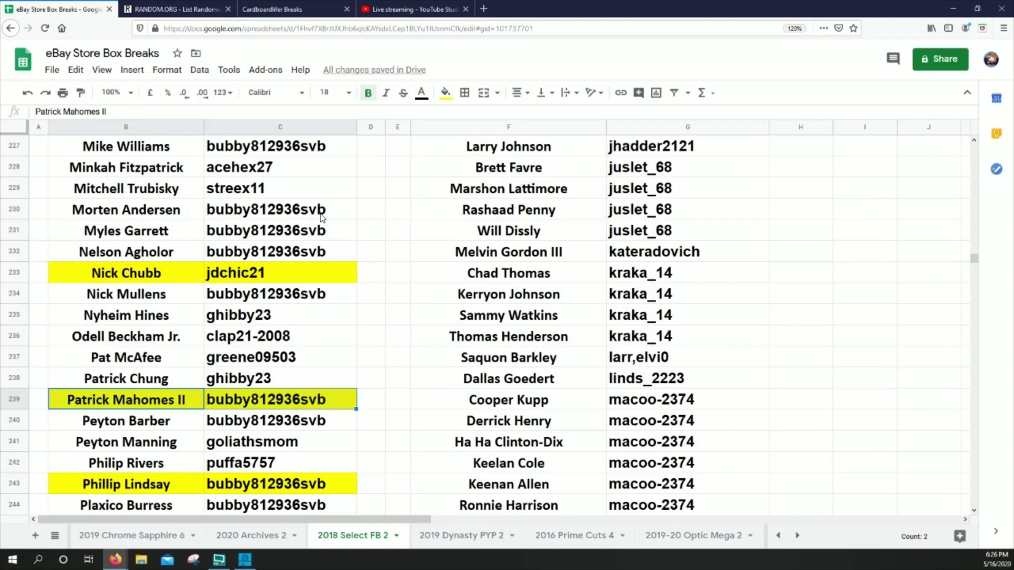
Step: Highlight Ryan Tannehill and the adjacent username in row 264, columns B and C, with a yellow fill
{"action": "scroll", "coordinate": [288, 277], "scroll_direction": "down", "scroll_amount": 8}
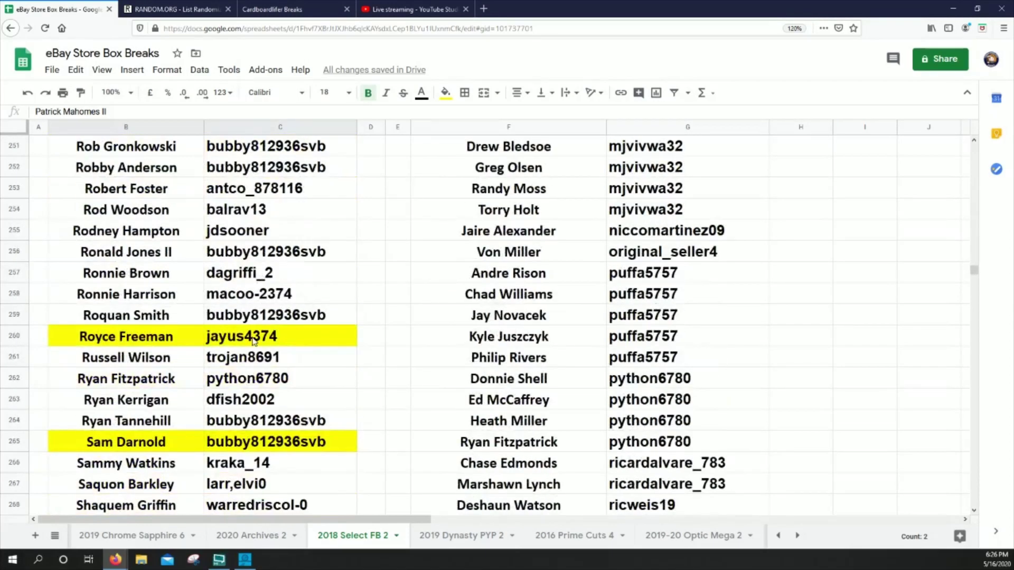
{"action": "left_click_drag", "start_coordinate": [156, 425], "coordinate": [248, 423]}
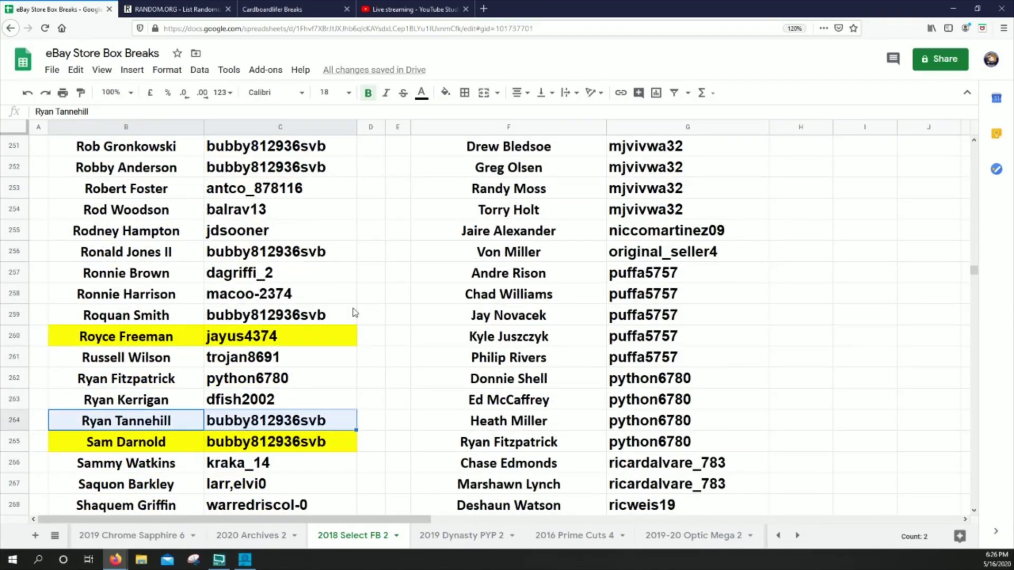
{"action": "left_click", "coordinate": [446, 93]}
{"action": "left_click", "coordinate": [489, 160]}
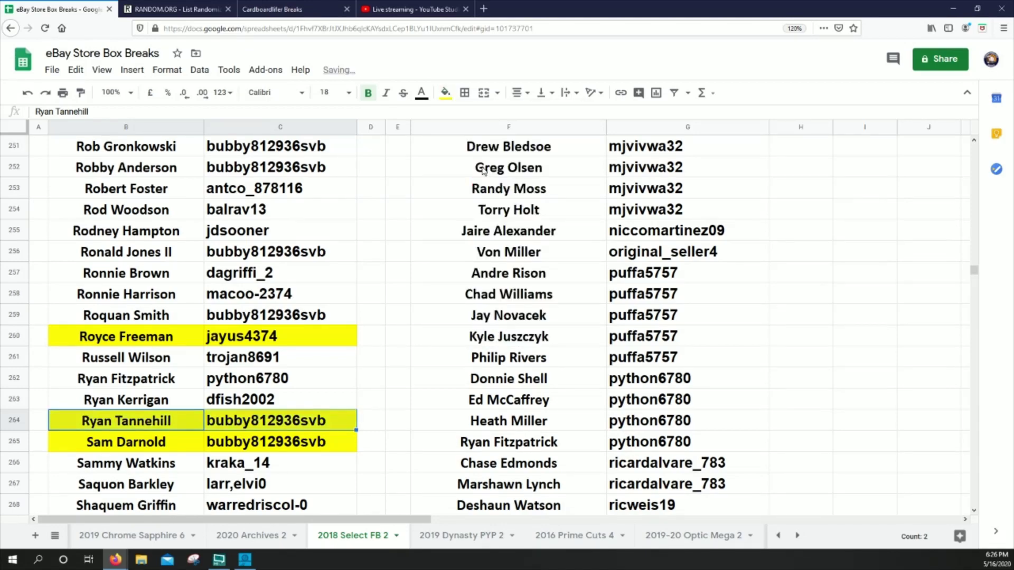
Step: Highlight Von Miller and the adjacent username in row 300, columns B and C, with a yellow fill
{"action": "scroll", "coordinate": [262, 396], "scroll_direction": "down", "scroll_amount": 9}
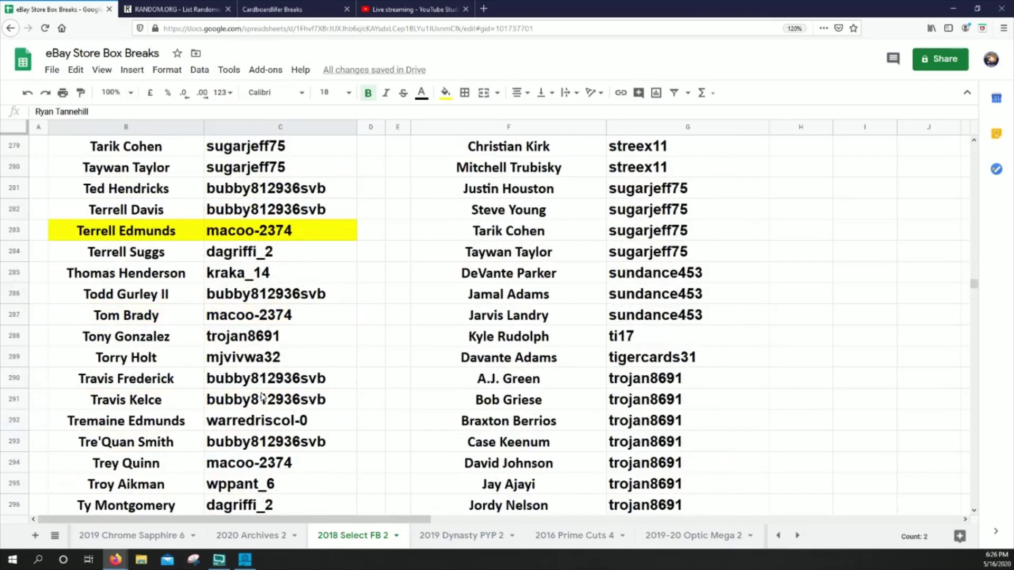
{"action": "scroll", "coordinate": [263, 396], "scroll_direction": "down", "scroll_amount": 3}
{"action": "left_click_drag", "start_coordinate": [156, 426], "coordinate": [241, 424]}
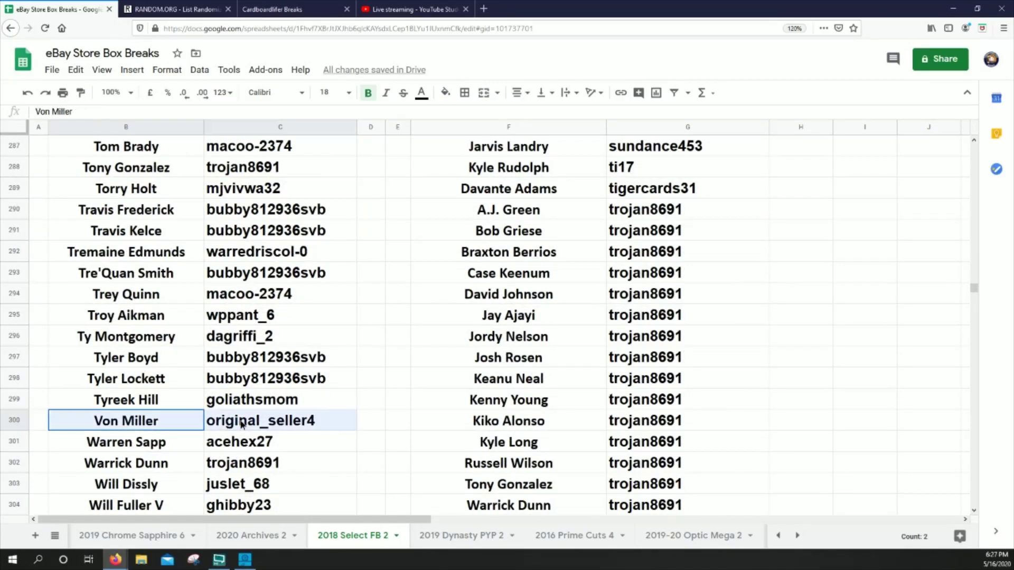
{"action": "left_click", "coordinate": [446, 93]}
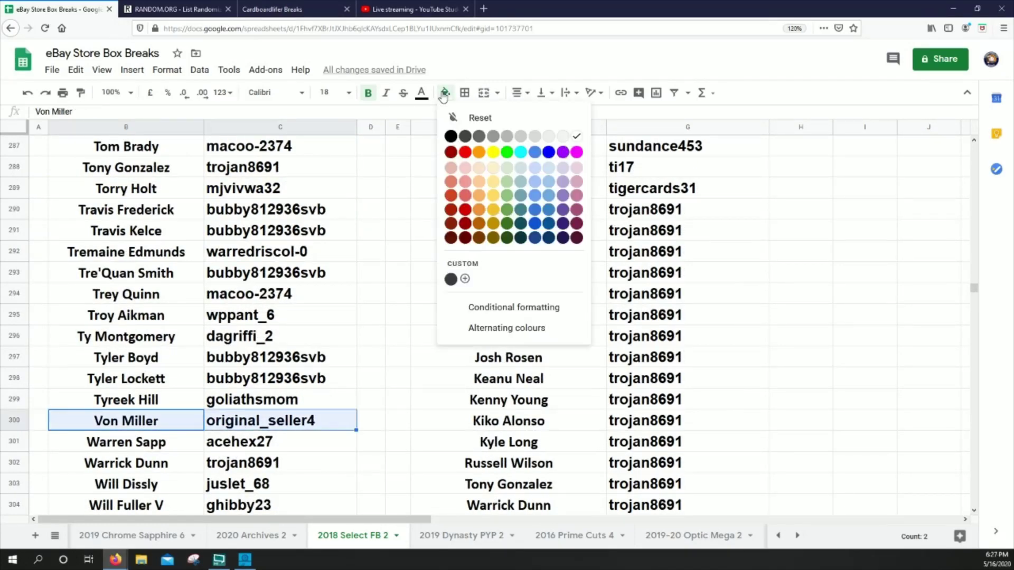
{"action": "left_click", "coordinate": [492, 152]}
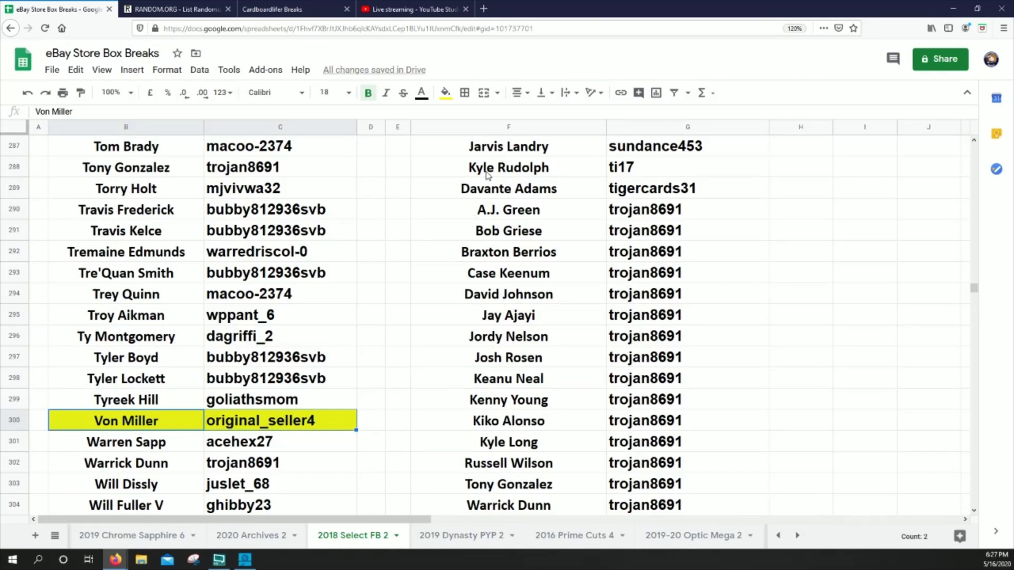
Step: Highlight Kyle Lauletta and the adjacent username in row 187, columns B and C, with a yellow fill
{"action": "left_click_drag", "start_coordinate": [974, 288], "coordinate": [951, 236]}
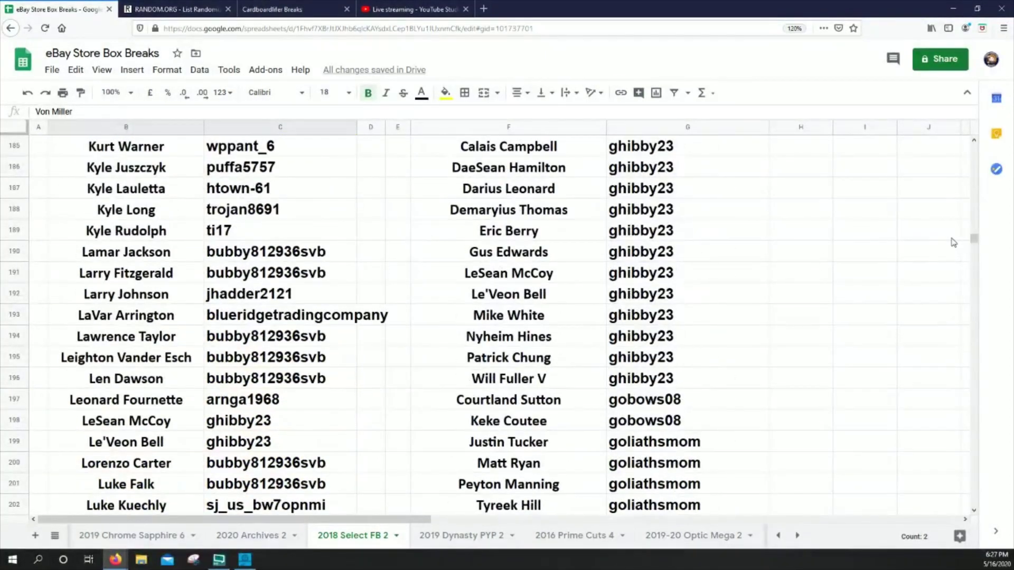
{"action": "left_click_drag", "start_coordinate": [161, 189], "coordinate": [317, 189]}
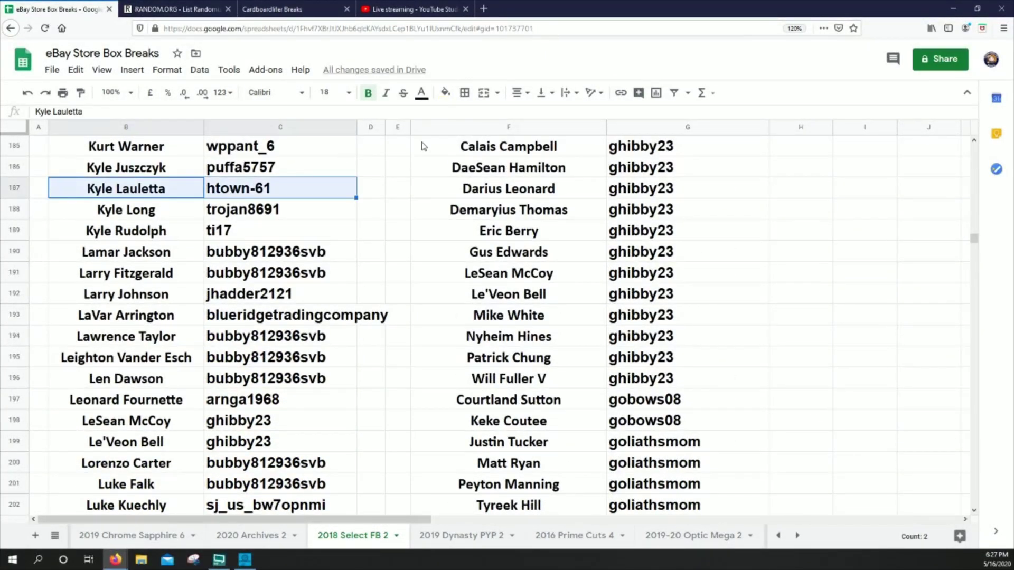
{"action": "left_click", "coordinate": [445, 100]}
{"action": "left_click", "coordinate": [500, 157]}
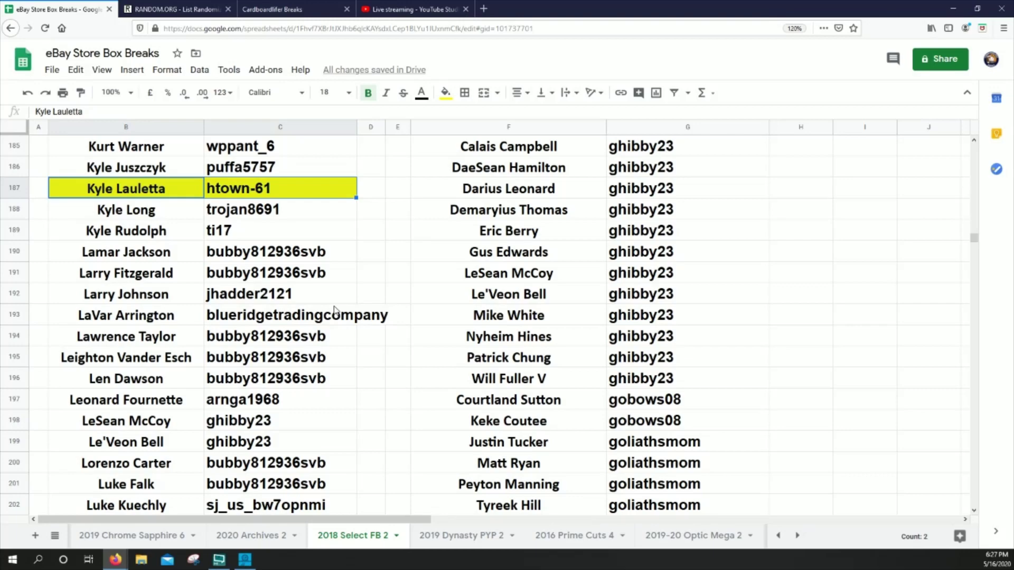
{"action": "scroll", "coordinate": [334, 312], "scroll_direction": "down", "scroll_amount": 10}
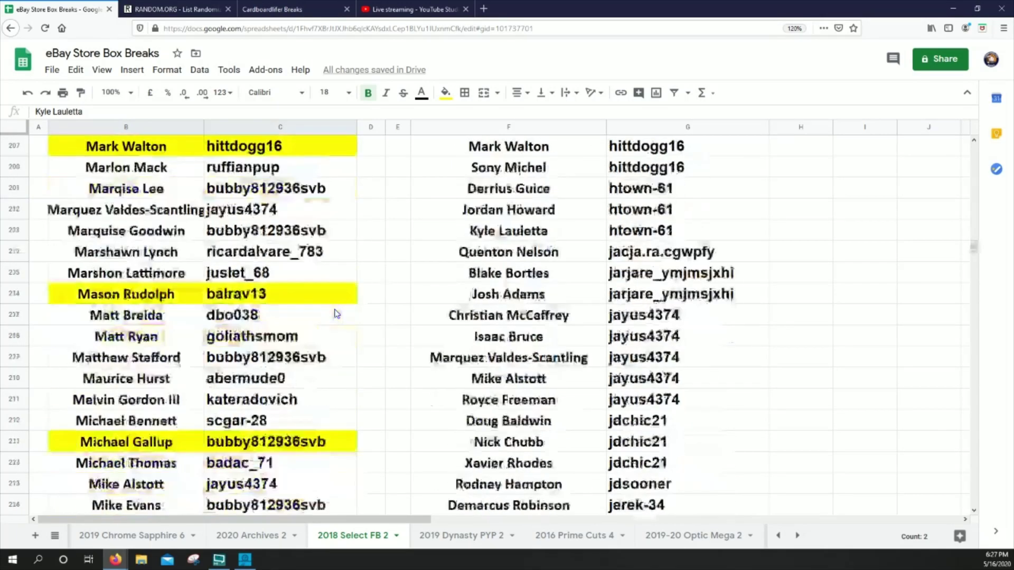
{"action": "left_click_drag", "start_coordinate": [159, 421], "coordinate": [236, 425]}
{"action": "left_click", "coordinate": [445, 92]}
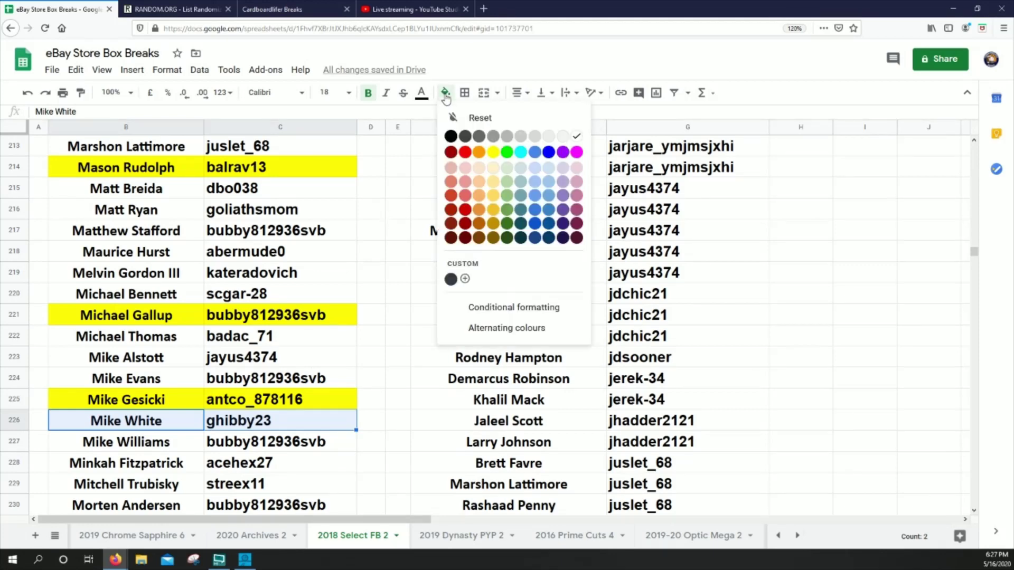
{"action": "left_click", "coordinate": [493, 152]}
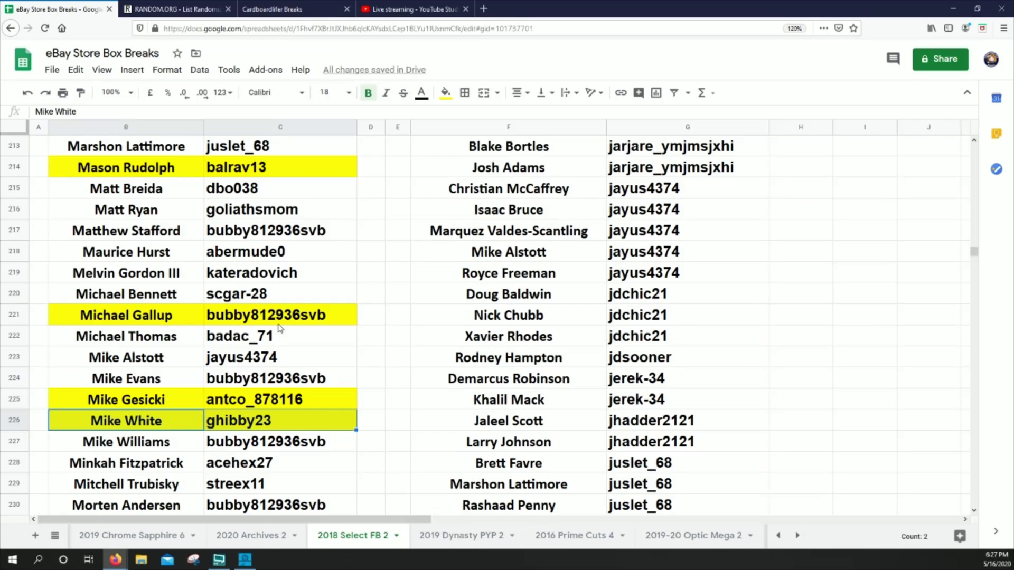
Step: Highlight Josh Allen and the adjacent username in row 164, columns B and C, with a yellow fill
{"action": "scroll", "coordinate": [278, 326], "scroll_direction": "up", "scroll_amount": 15}
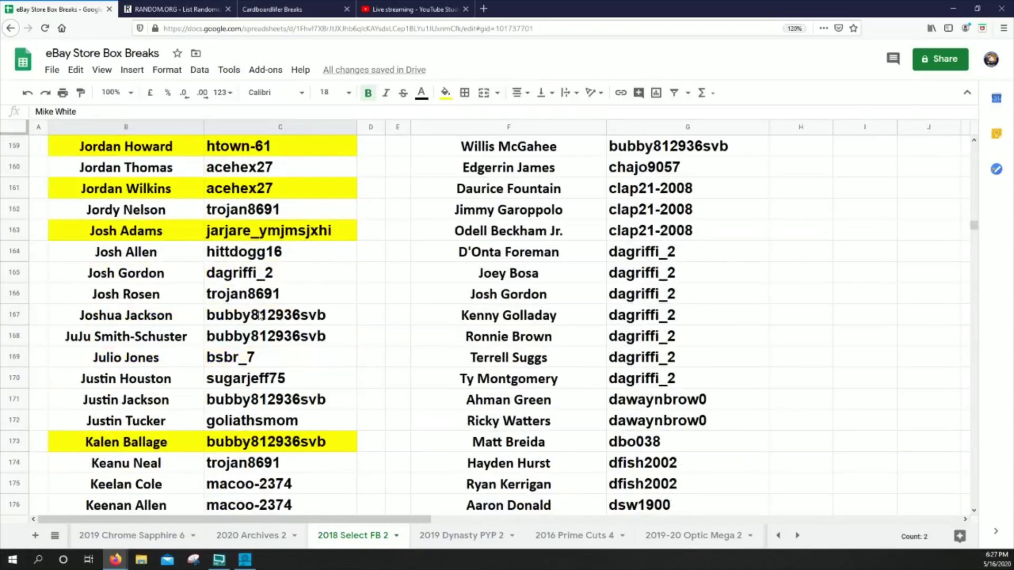
{"action": "left_click_drag", "start_coordinate": [168, 259], "coordinate": [233, 259]}
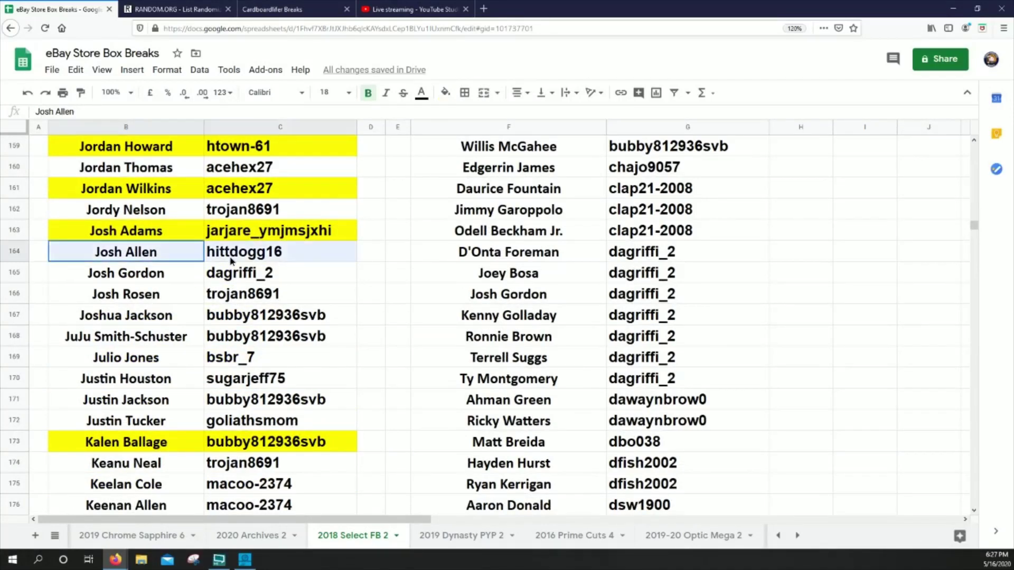
{"action": "left_click", "coordinate": [445, 93]}
{"action": "left_click", "coordinate": [493, 156]}
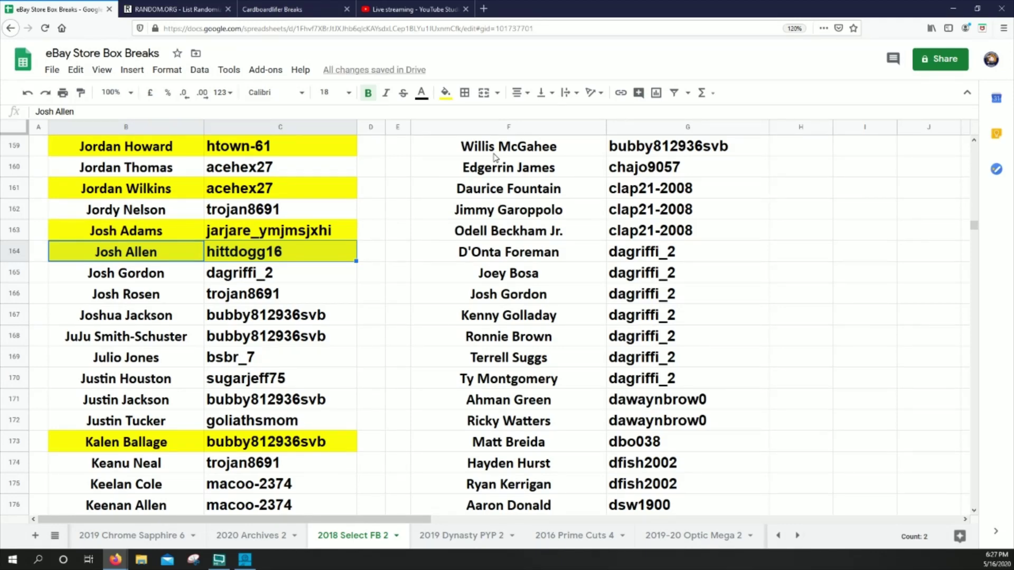
Step: Highlight Odell Beckham Jr. and the adjacent username in row 236, columns B and C, with a yellow fill
{"action": "scroll", "coordinate": [296, 354], "scroll_direction": "down", "scroll_amount": 13}
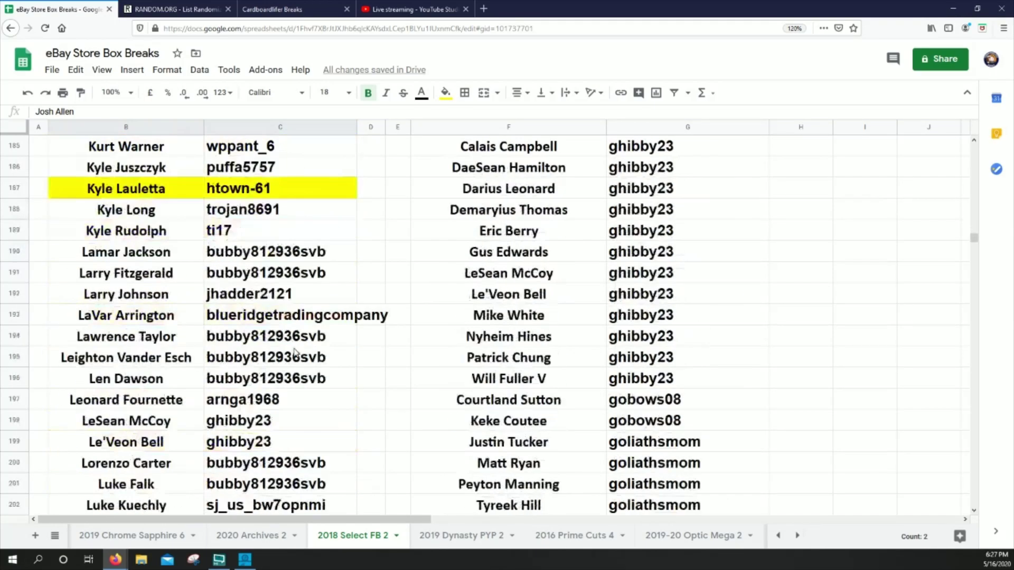
{"action": "scroll", "coordinate": [298, 354], "scroll_direction": "down", "scroll_amount": 11}
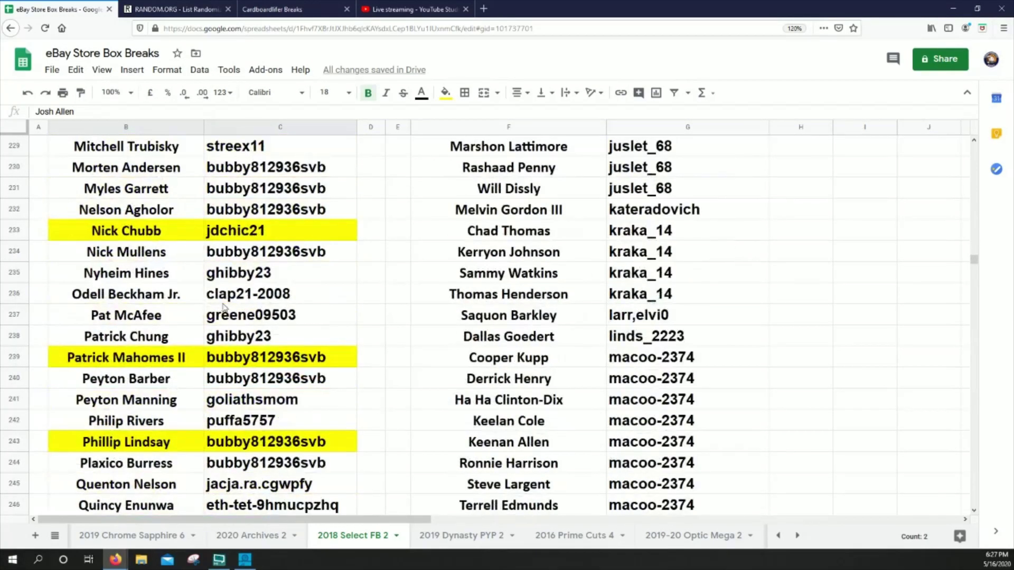
{"action": "left_click_drag", "start_coordinate": [173, 299], "coordinate": [317, 295]}
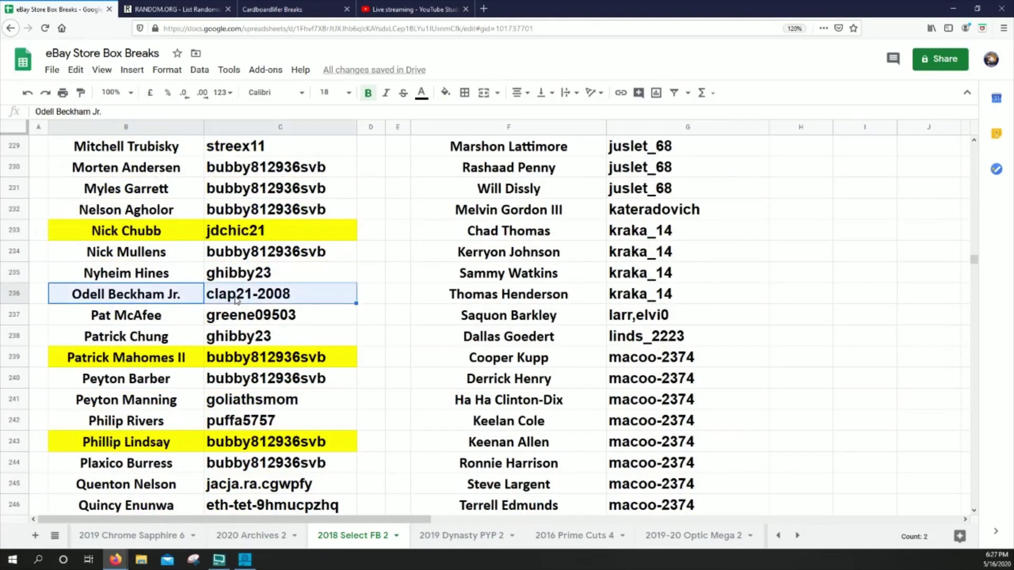
{"action": "left_click", "coordinate": [445, 93]}
{"action": "left_click", "coordinate": [493, 153]}
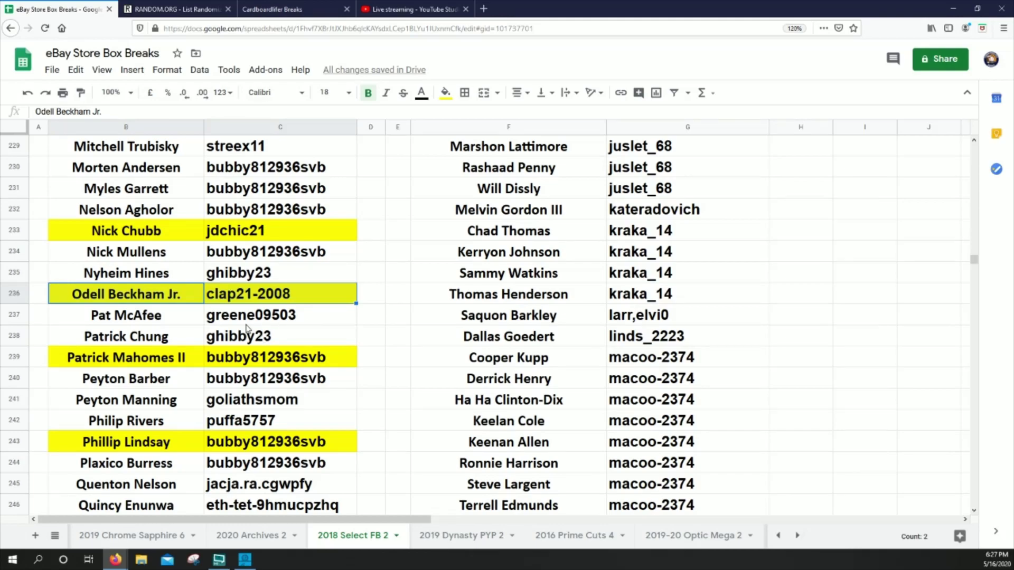
Step: Highlight Jarvis Landry and the adjacent username in row 141, columns B and C, with a yellow fill
{"action": "scroll", "coordinate": [247, 327], "scroll_direction": "up", "scroll_amount": 5}
{"action": "scroll", "coordinate": [247, 327], "scroll_direction": "up", "scroll_amount": 19}
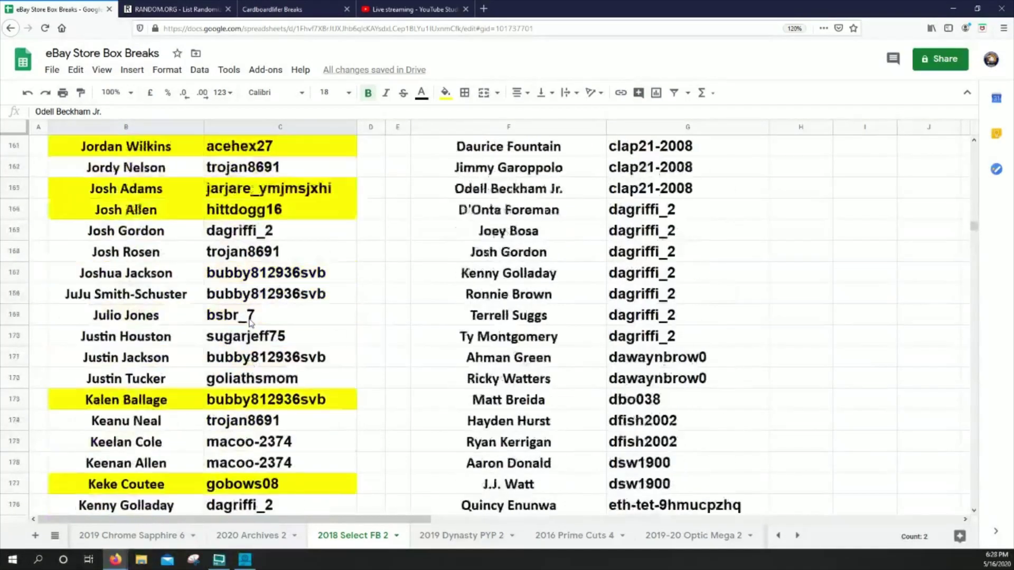
{"action": "scroll", "coordinate": [250, 322], "scroll_direction": "up", "scroll_amount": 5}
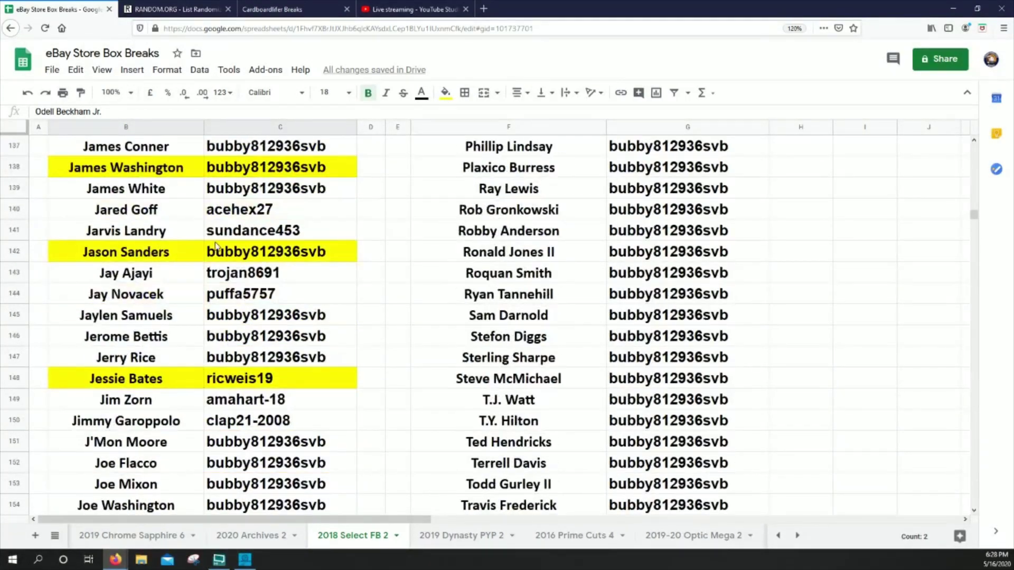
{"action": "left_click_drag", "start_coordinate": [167, 234], "coordinate": [228, 231]}
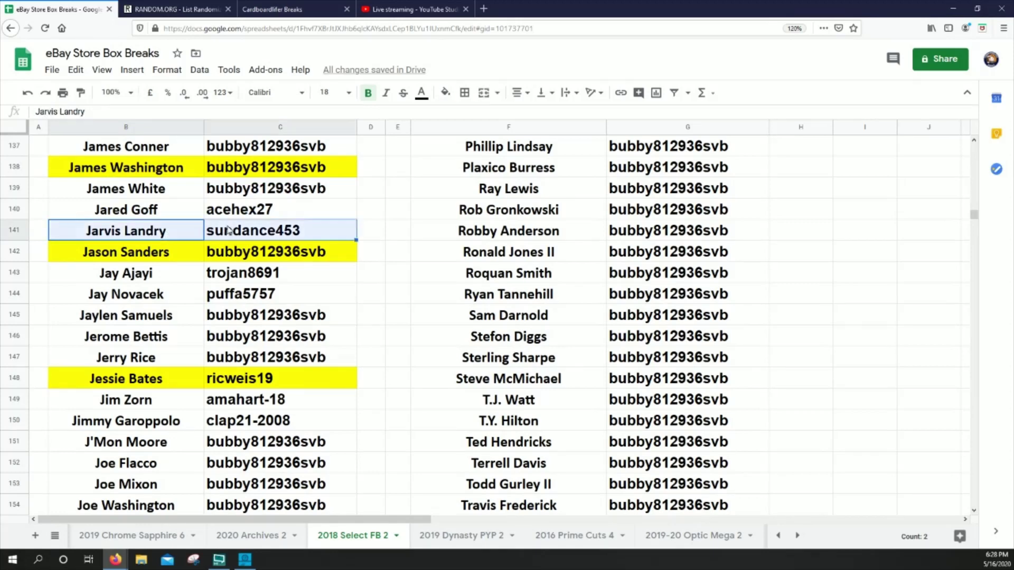
{"action": "left_click", "coordinate": [446, 92]}
{"action": "left_click", "coordinate": [493, 152]}
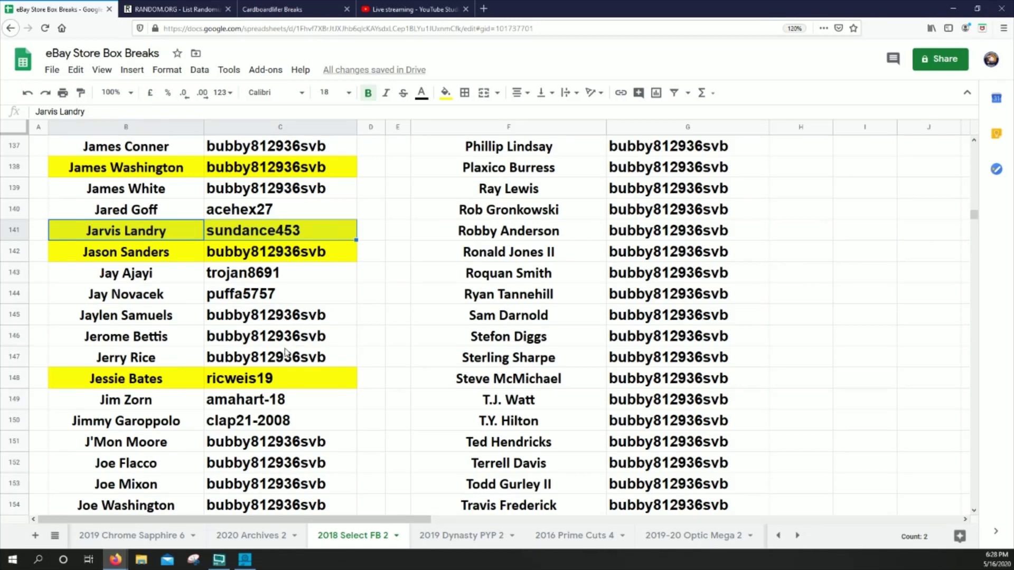
Step: Highlight Jared Goff and the adjacent username in row 140, columns B and C, with a yellow fill
{"action": "left_click_drag", "start_coordinate": [156, 211], "coordinate": [219, 210]}
{"action": "left_click", "coordinate": [445, 92]}
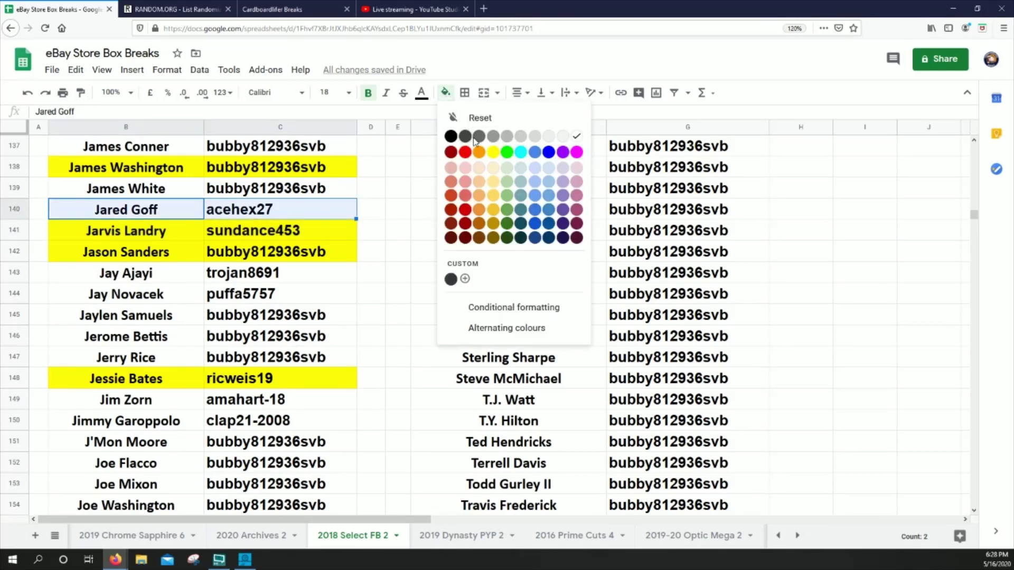
{"action": "left_click", "coordinate": [492, 152]}
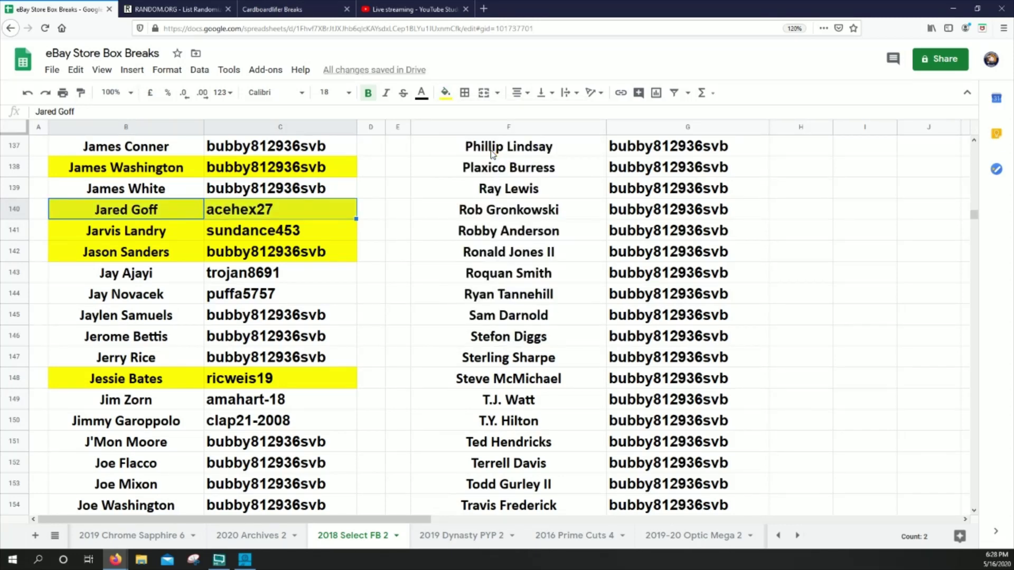
Step: Highlight Lamar Jackson and the adjacent username in row 190, columns B and C, with a yellow fill
{"action": "scroll", "coordinate": [192, 318], "scroll_direction": "down", "scroll_amount": 10}
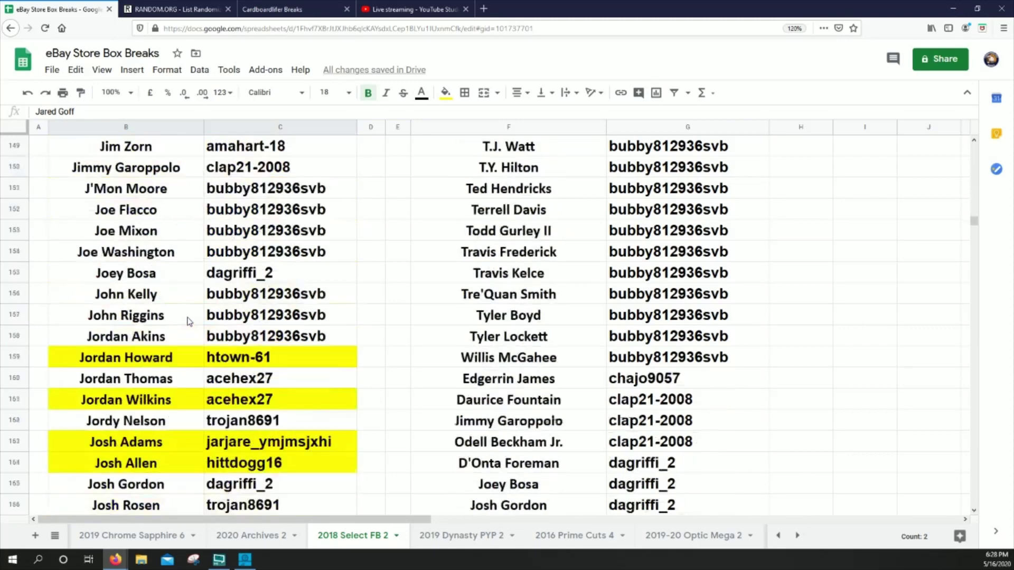
{"action": "scroll", "coordinate": [191, 319], "scroll_direction": "down", "scroll_amount": 4}
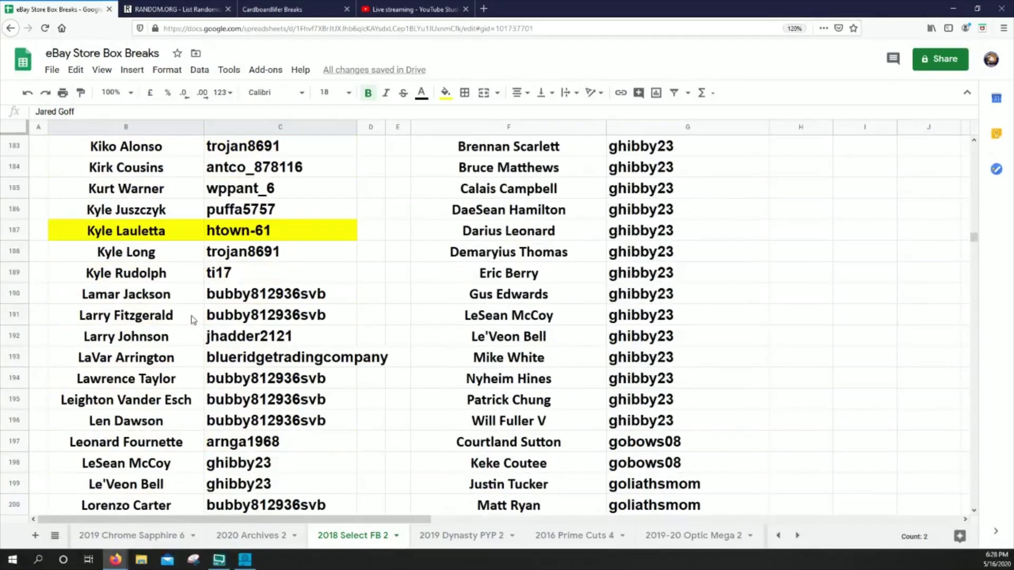
{"action": "left_click_drag", "start_coordinate": [155, 295], "coordinate": [241, 298]}
{"action": "left_click", "coordinate": [445, 93]}
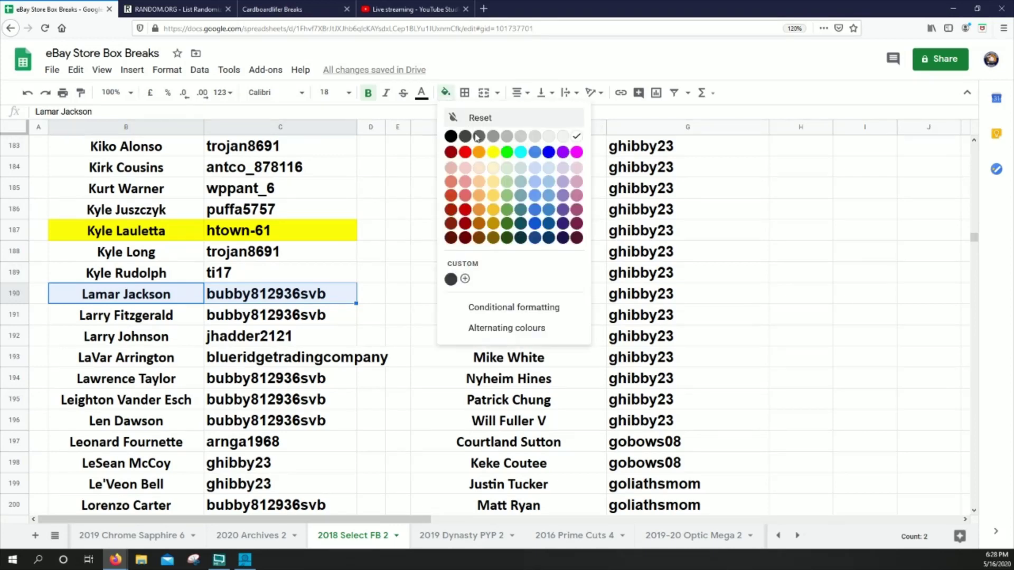
{"action": "left_click", "coordinate": [492, 153]}
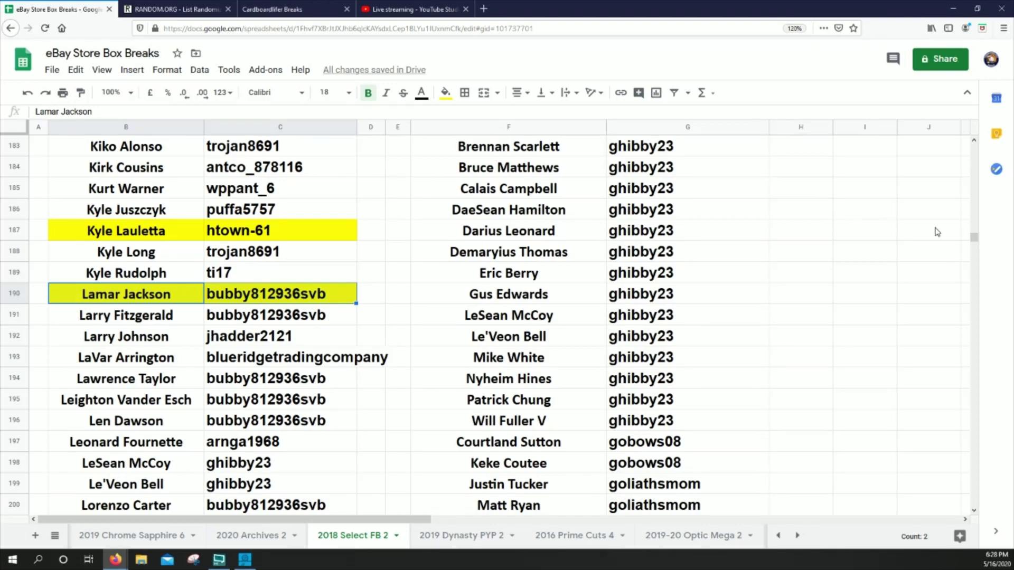
Step: Highlight Adrian Peterson and the adjacent username in row 10, columns B and C, with a yellow fill
{"action": "left_click_drag", "start_coordinate": [971, 236], "coordinate": [967, 143]}
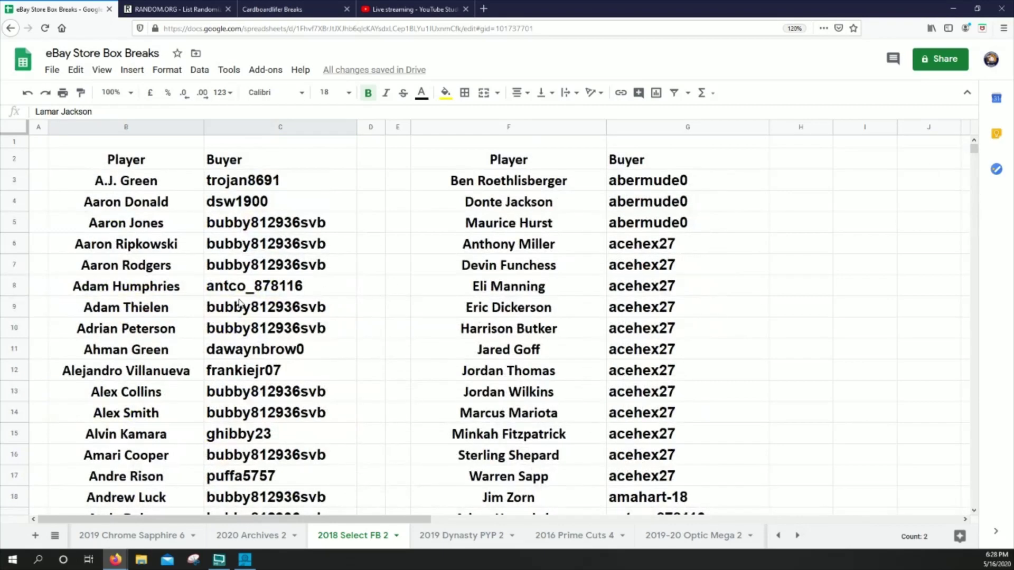
{"action": "left_click_drag", "start_coordinate": [167, 327], "coordinate": [285, 330]}
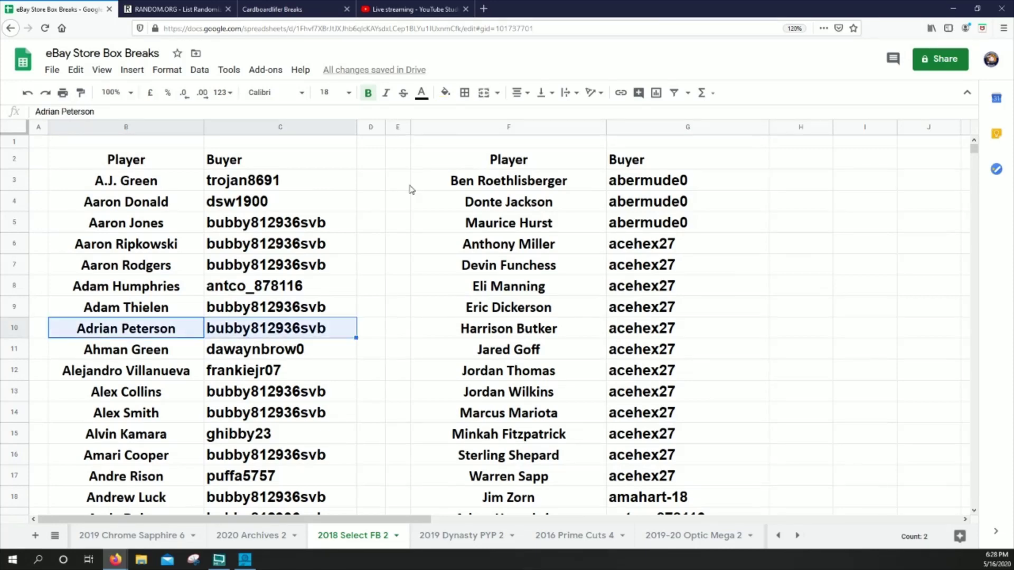
{"action": "left_click", "coordinate": [446, 94]}
{"action": "left_click", "coordinate": [492, 155]}
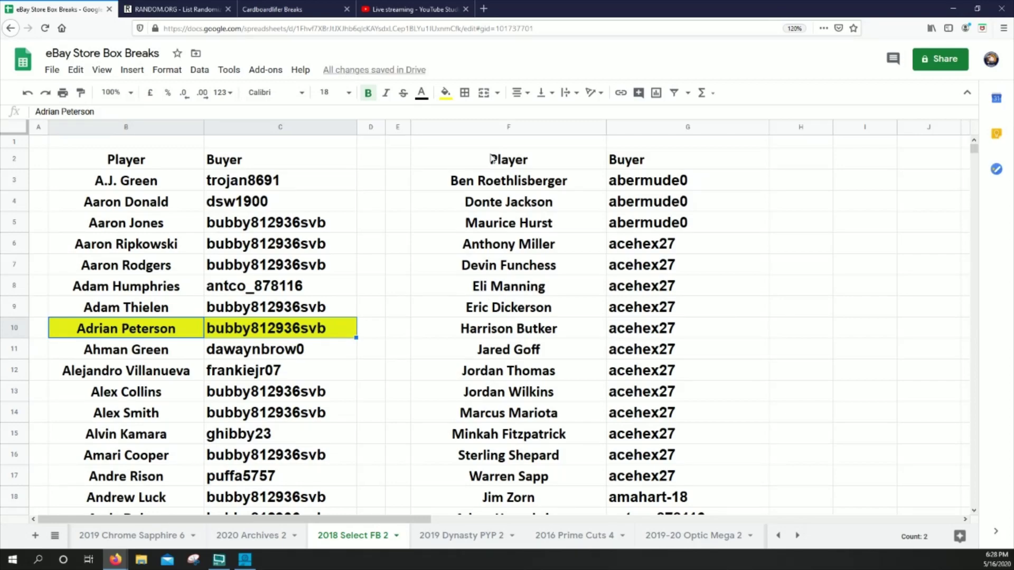
Step: Highlight Baker Mayfield and the adjacent username in row 25, columns B and C, with a yellow fill
{"action": "scroll", "coordinate": [243, 285], "scroll_direction": "down", "scroll_amount": 6}
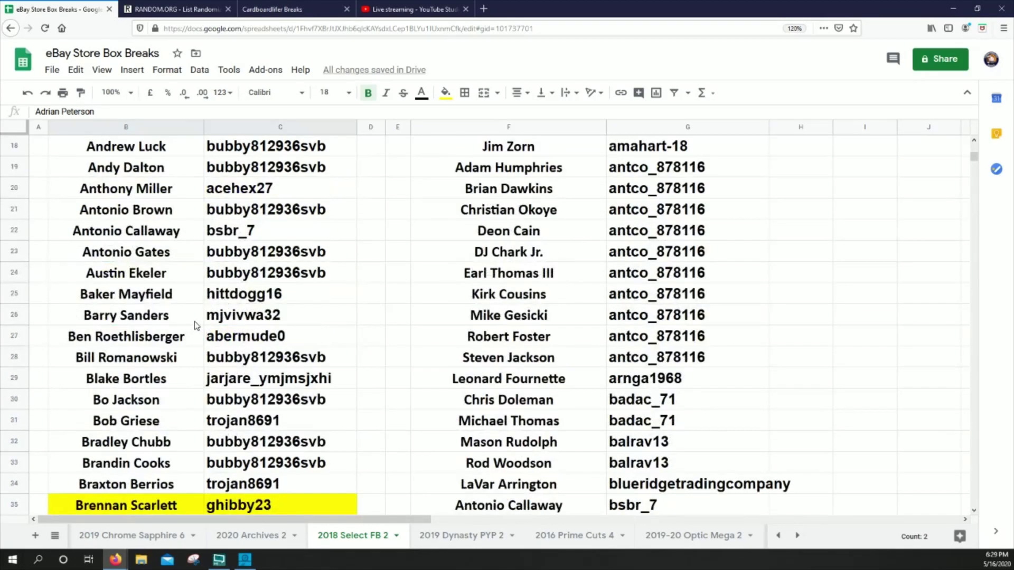
{"action": "left_click_drag", "start_coordinate": [161, 300], "coordinate": [238, 296]}
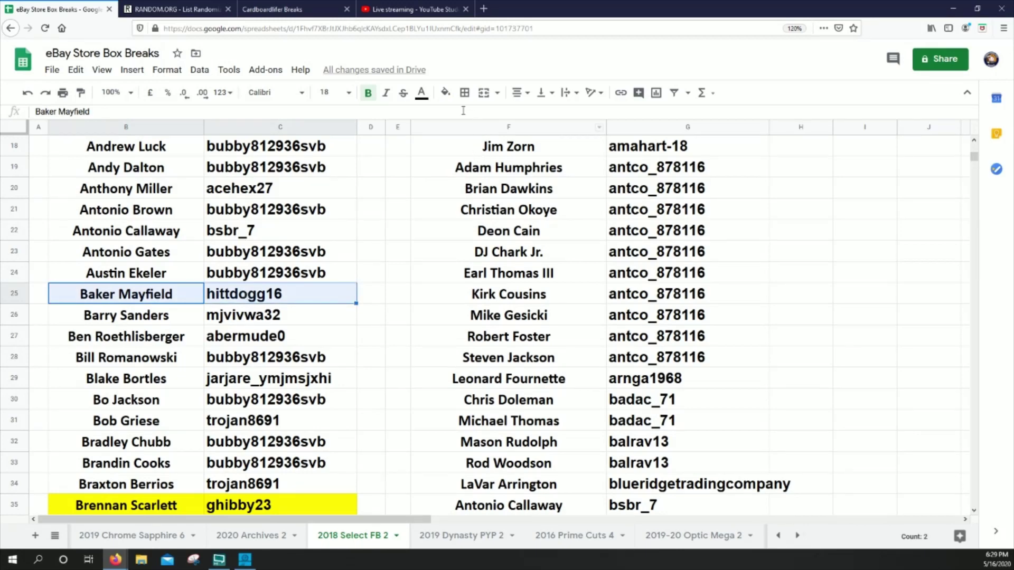
{"action": "left_click", "coordinate": [445, 92]}
{"action": "left_click", "coordinate": [493, 158]}
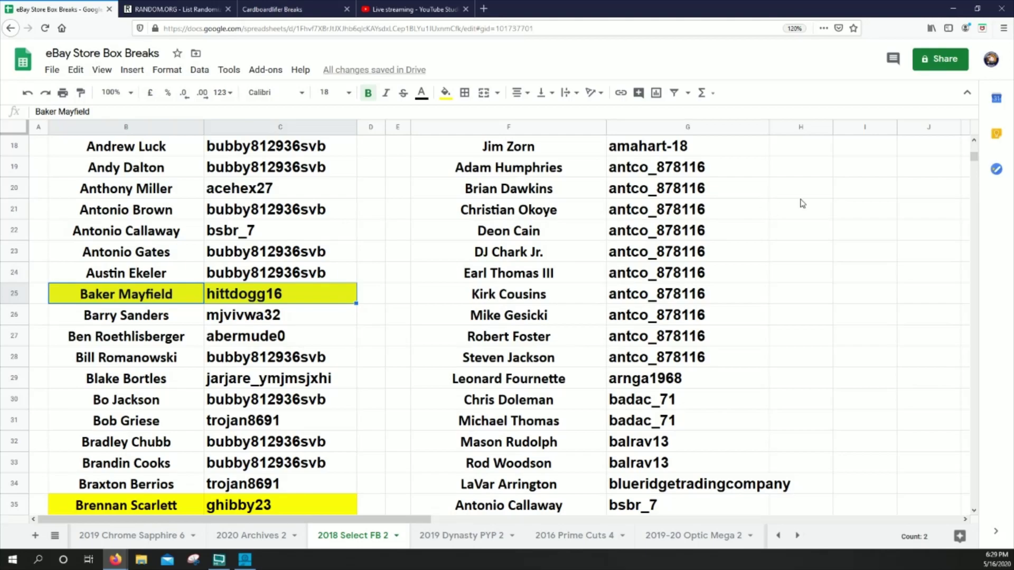
Step: Highlight Rashaad Penny and the adjacent username in row 248, columns B and C, with a yellow fill
{"action": "left_click_drag", "start_coordinate": [974, 158], "coordinate": [946, 247]}
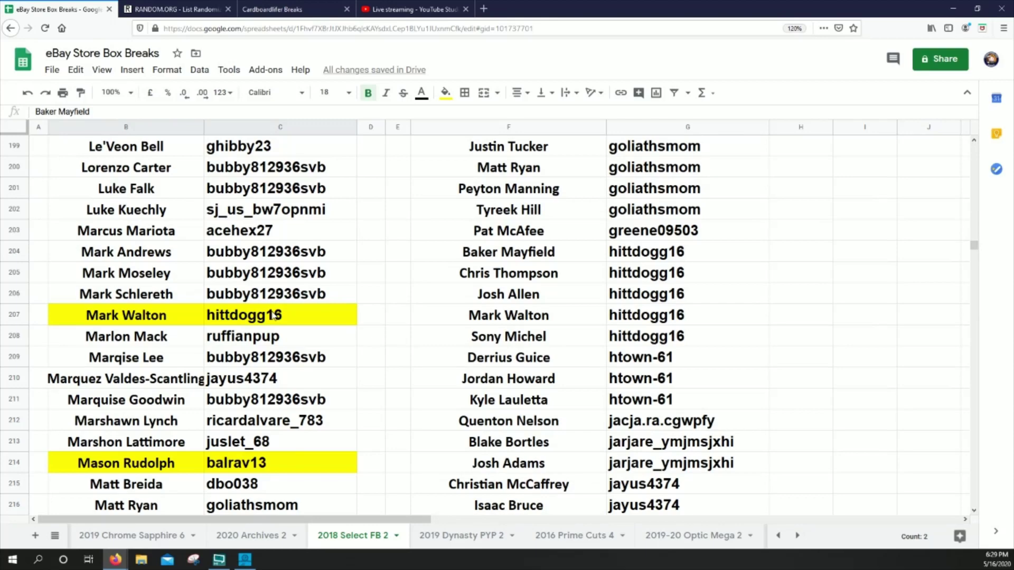
{"action": "left_click_drag", "start_coordinate": [970, 249], "coordinate": [969, 267]}
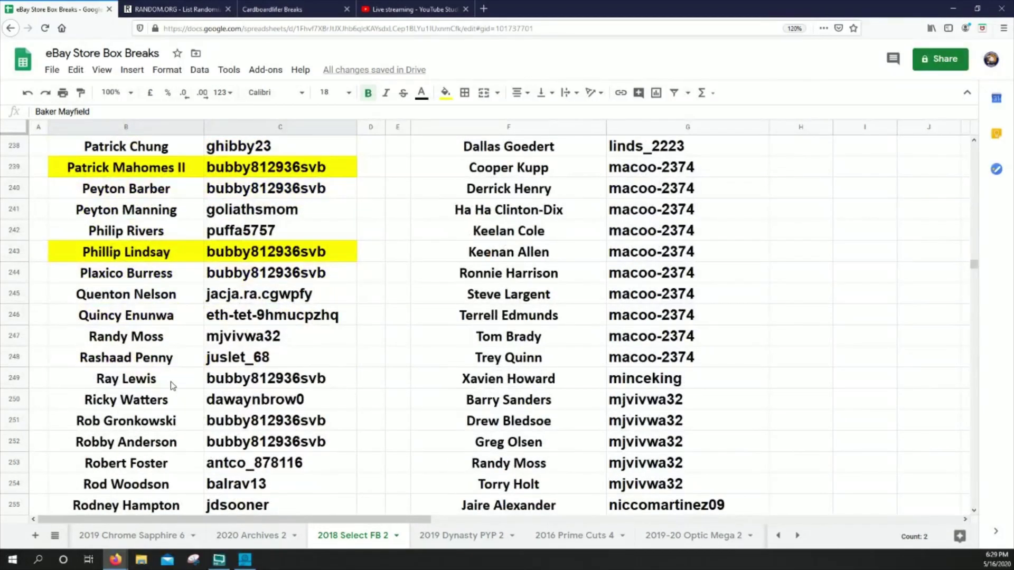
{"action": "left_click_drag", "start_coordinate": [155, 362], "coordinate": [254, 367]}
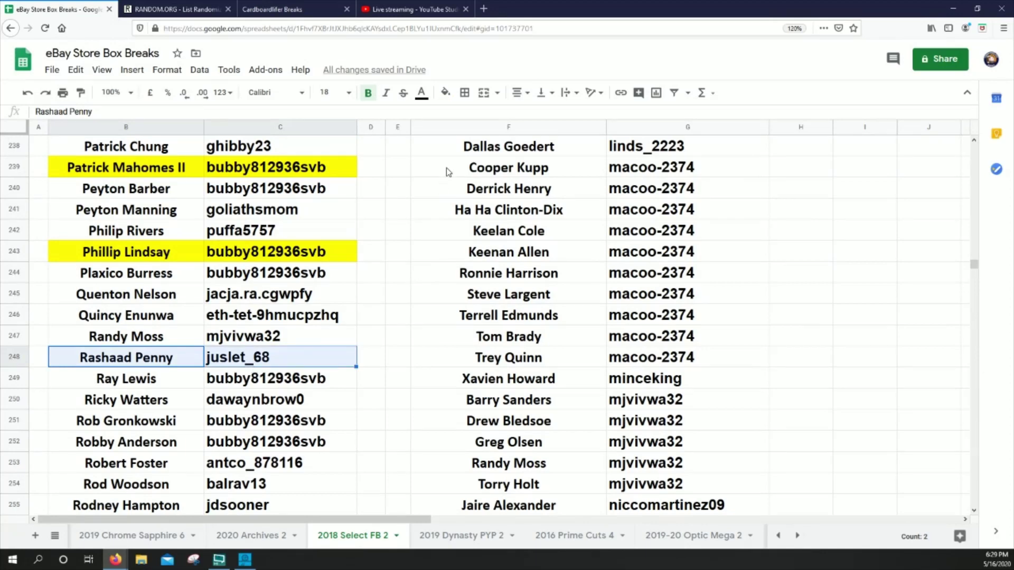
{"action": "left_click", "coordinate": [445, 93]}
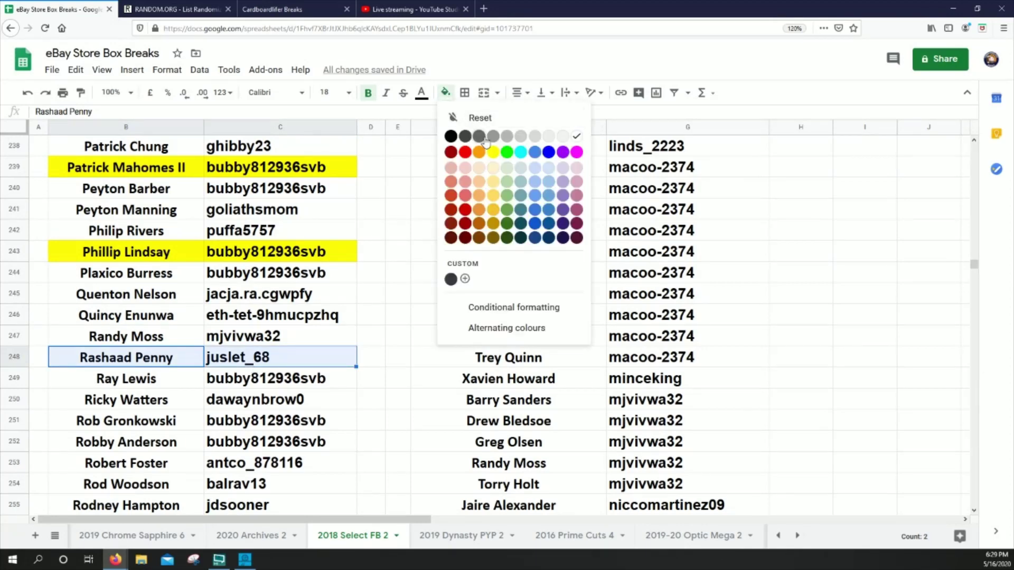
{"action": "left_click", "coordinate": [493, 153]}
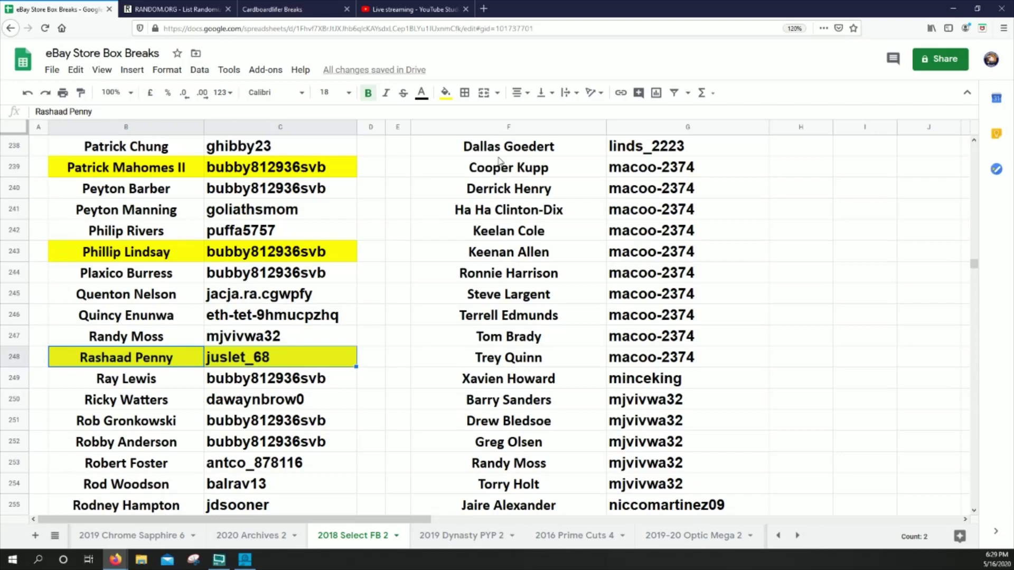
Step: Highlight Sterling Shepard and the adjacent username in row 272, columns B and C, with a yellow fill
{"action": "scroll", "coordinate": [244, 322], "scroll_direction": "down", "scroll_amount": 8}
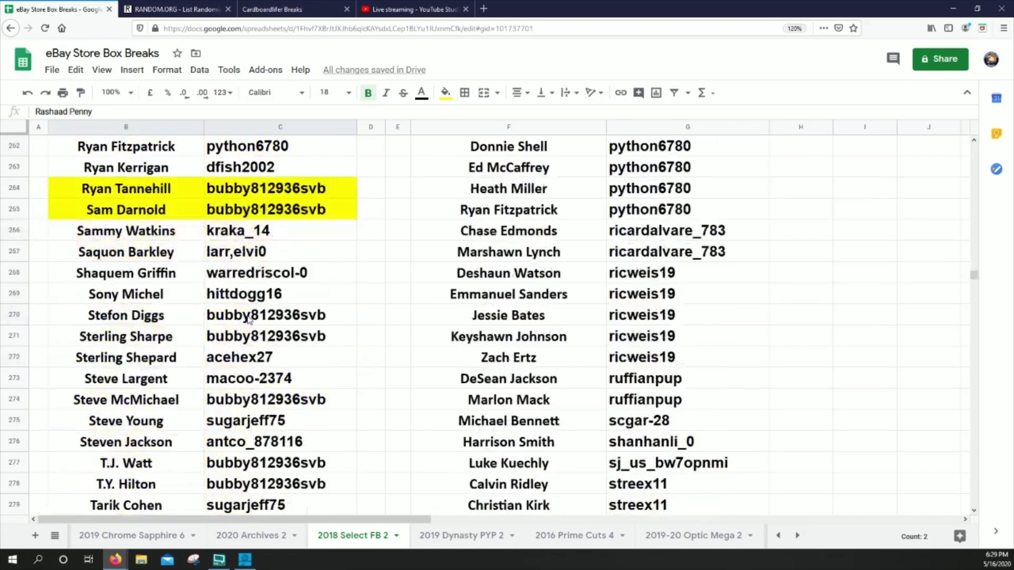
{"action": "left_click_drag", "start_coordinate": [155, 360], "coordinate": [256, 360]}
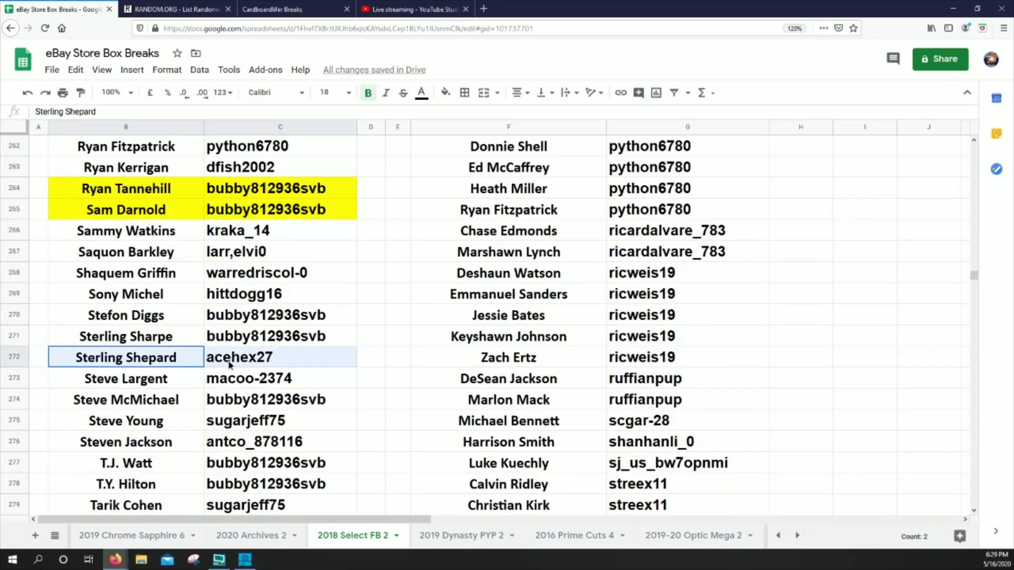
{"action": "left_click", "coordinate": [445, 93]}
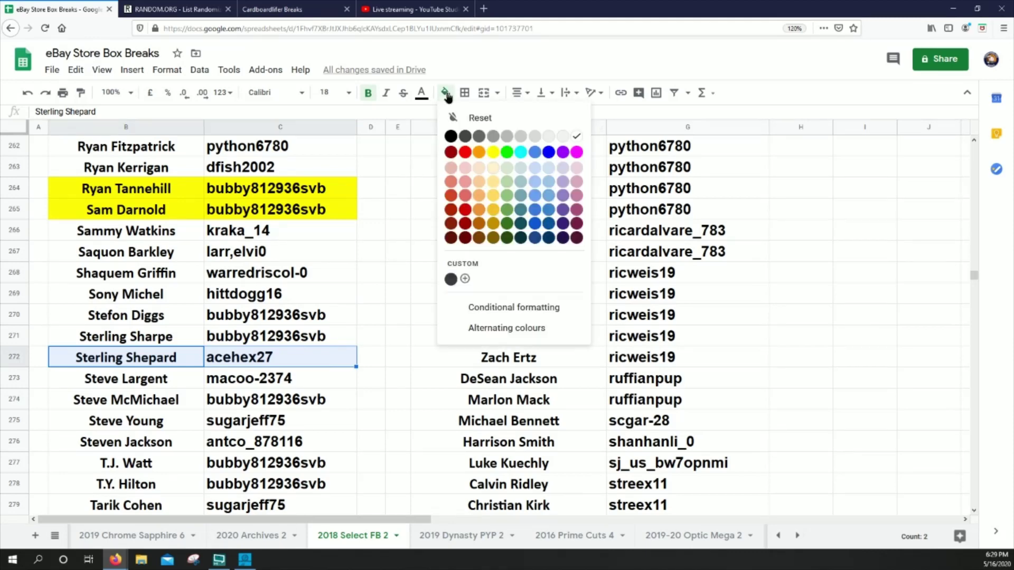
{"action": "left_click", "coordinate": [494, 153]}
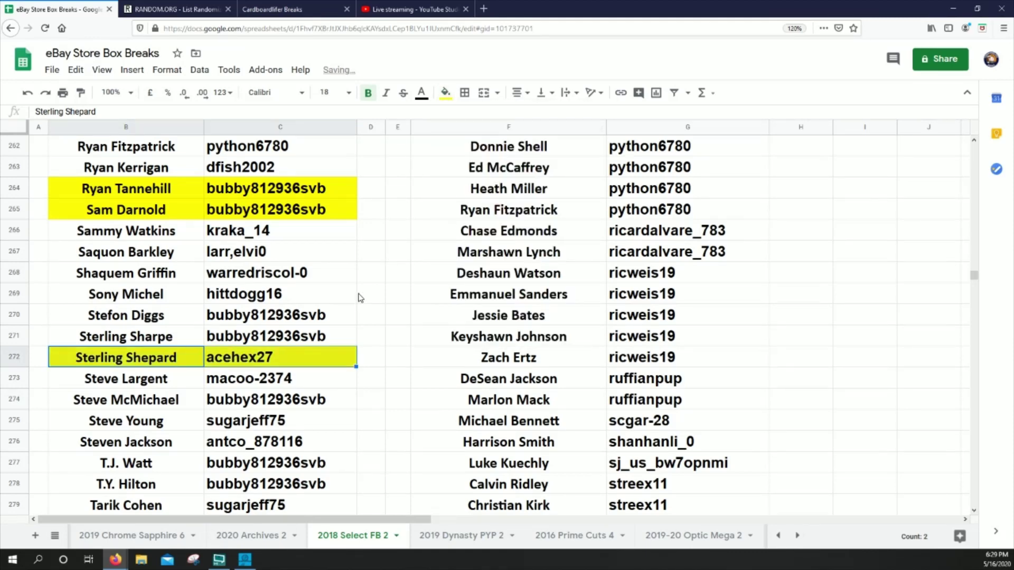